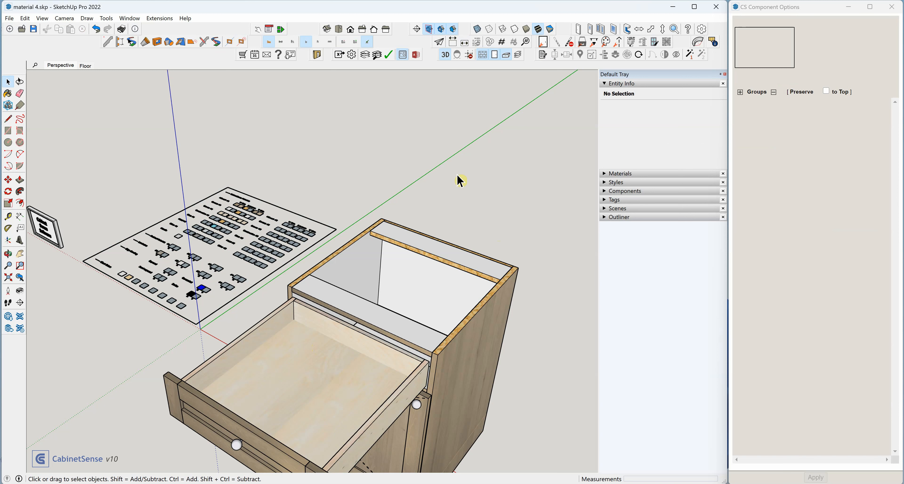
Run the CabinetSense export with all export types enabled to C:/export and open the resulting job folder
{"action": "left_click", "coordinate": [339, 54]}
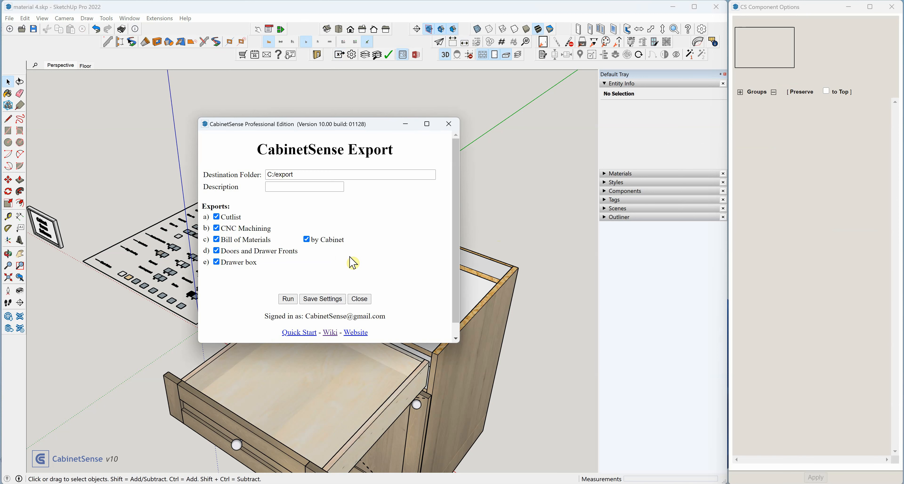
{"action": "left_click", "coordinate": [288, 299]}
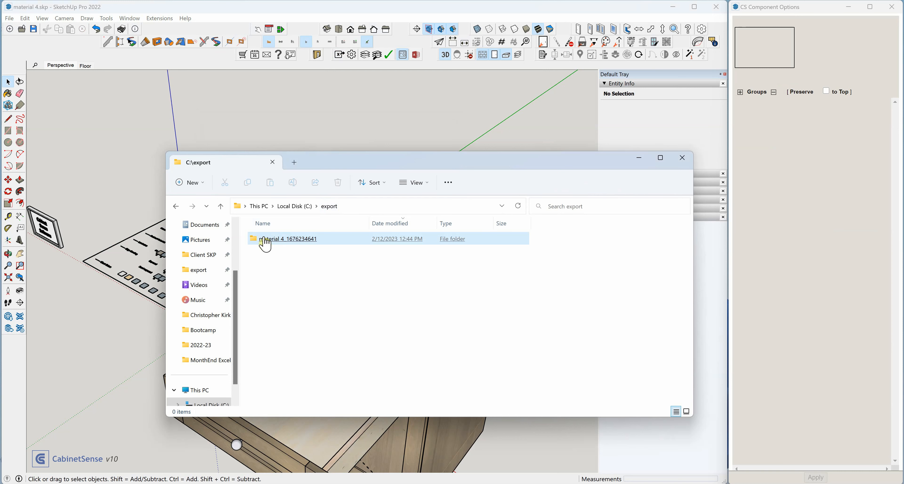
{"action": "double_click", "coordinate": [286, 242]}
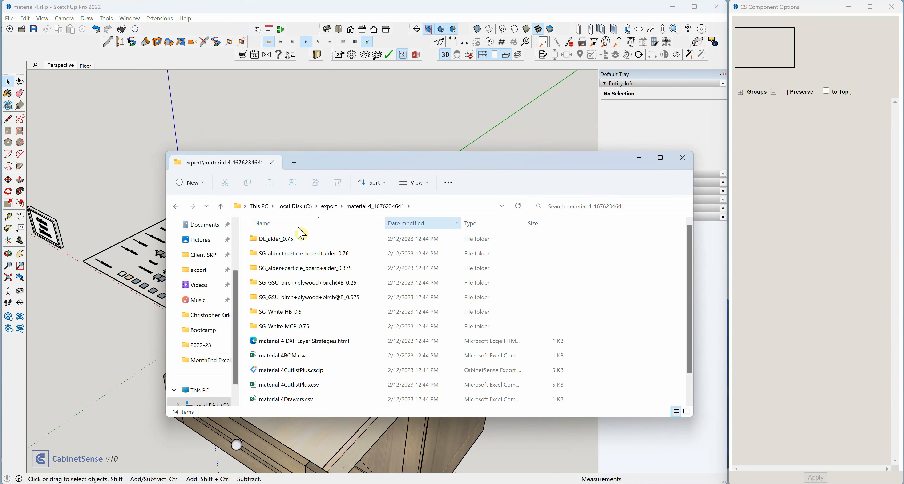
{"action": "left_click_drag", "start_coordinate": [388, 166], "coordinate": [395, 108]}
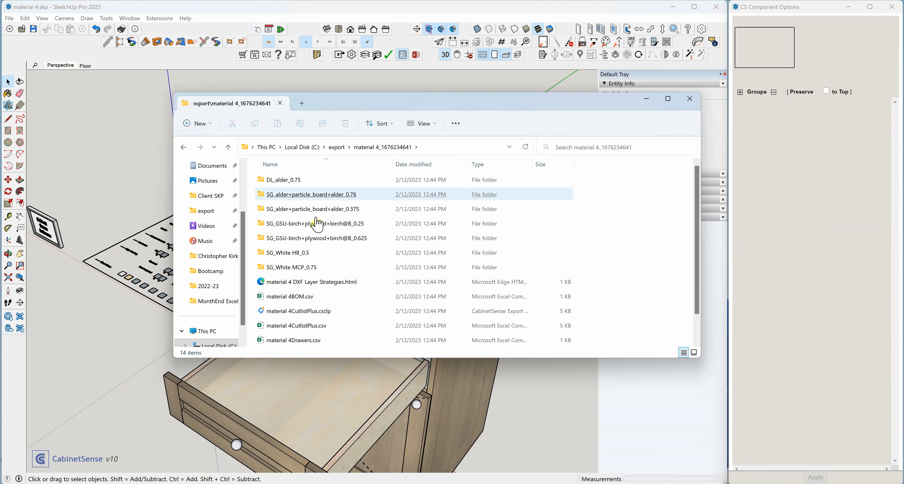
Examine how the exported alder, birch plywood, White HB and White MCP material folders are named, and put the folder window away
{"action": "left_click", "coordinate": [278, 195]}
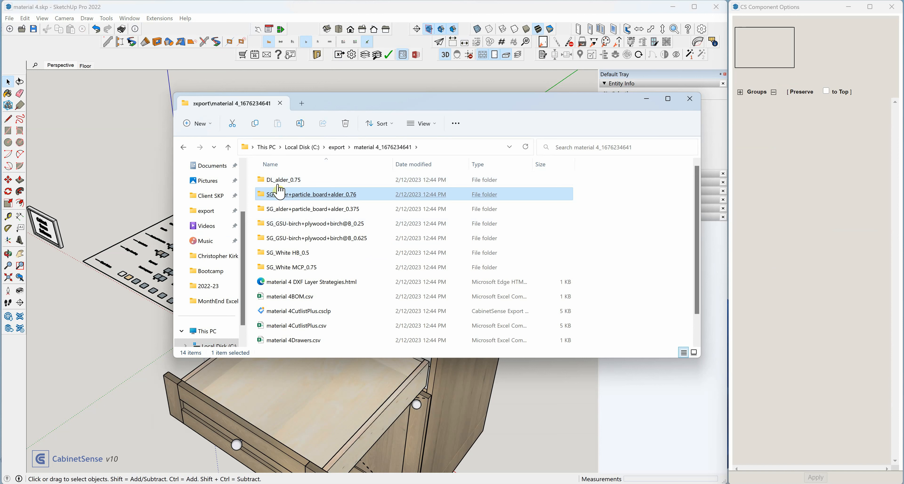
{"action": "left_click", "coordinate": [279, 231]}
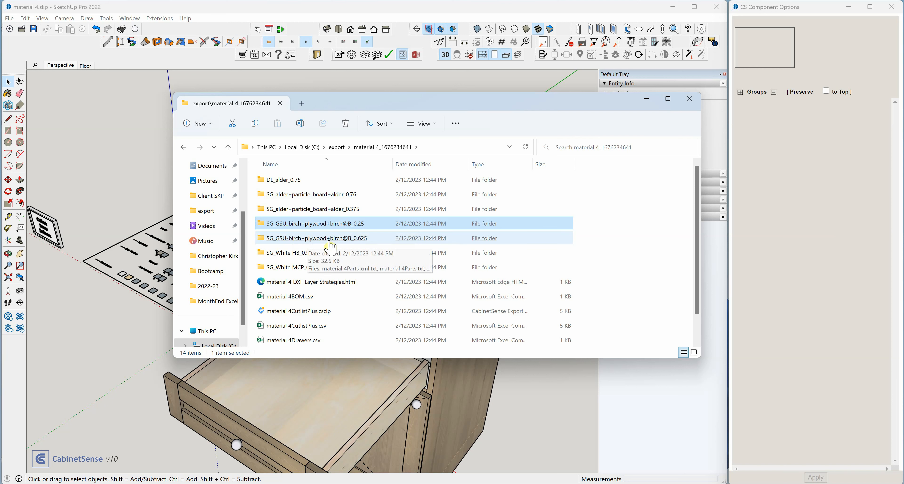
{"action": "left_click", "coordinate": [330, 242]}
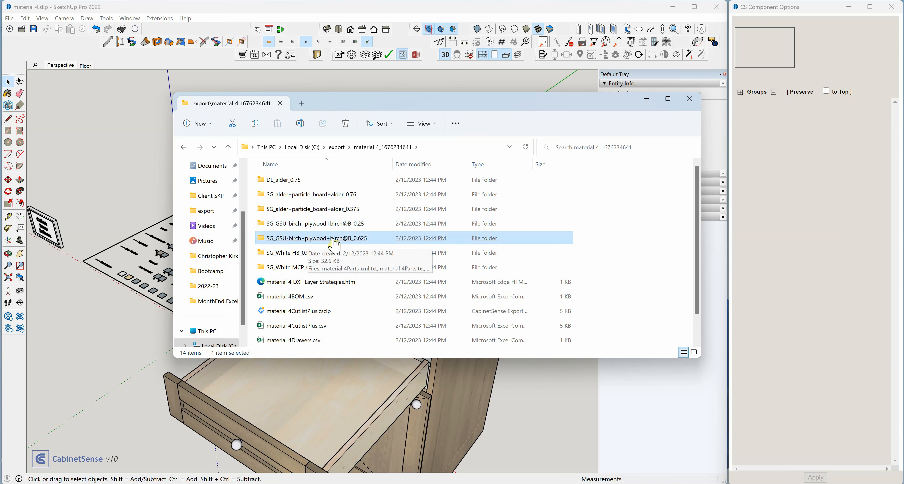
{"action": "left_click", "coordinate": [393, 326]}
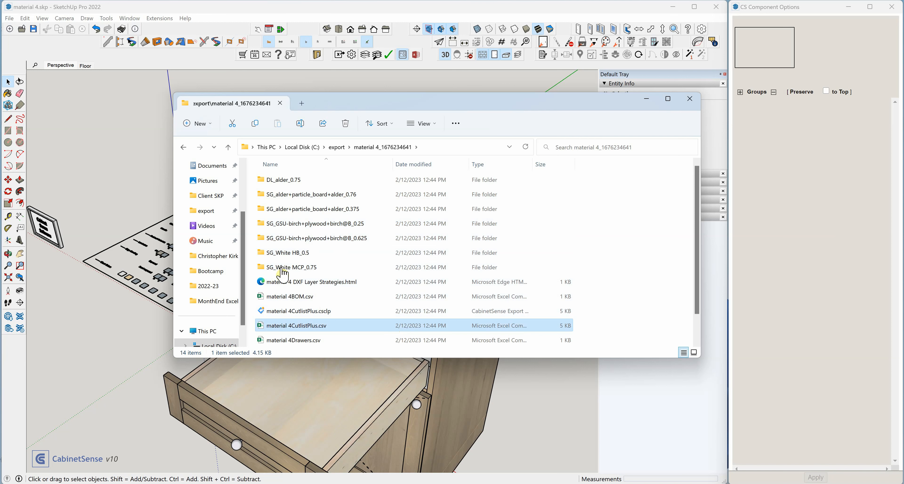
{"action": "left_click", "coordinate": [281, 254]}
{"action": "left_click", "coordinate": [273, 268]}
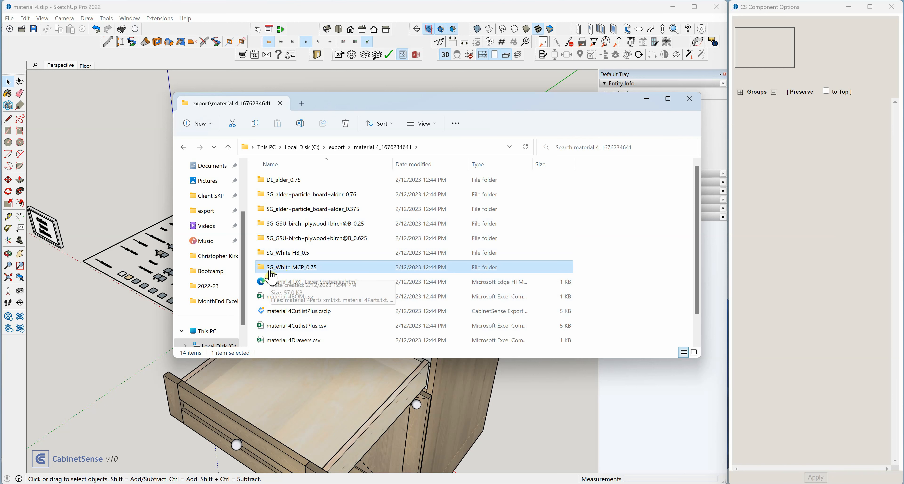
{"action": "left_click", "coordinate": [295, 254]}
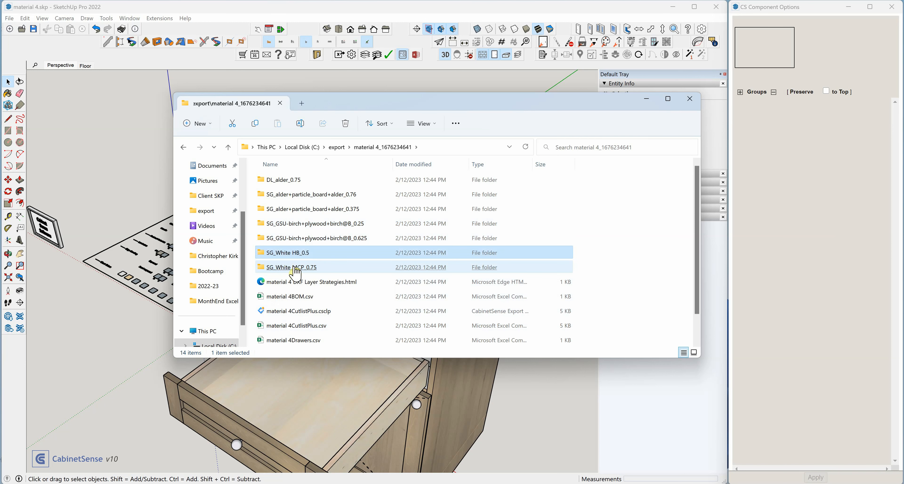
{"action": "left_click", "coordinate": [294, 268]}
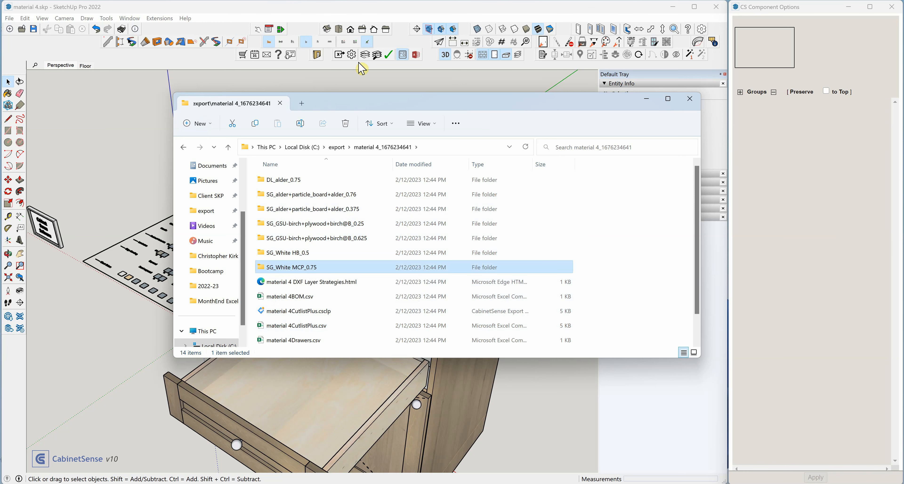
{"action": "left_click", "coordinate": [646, 99]}
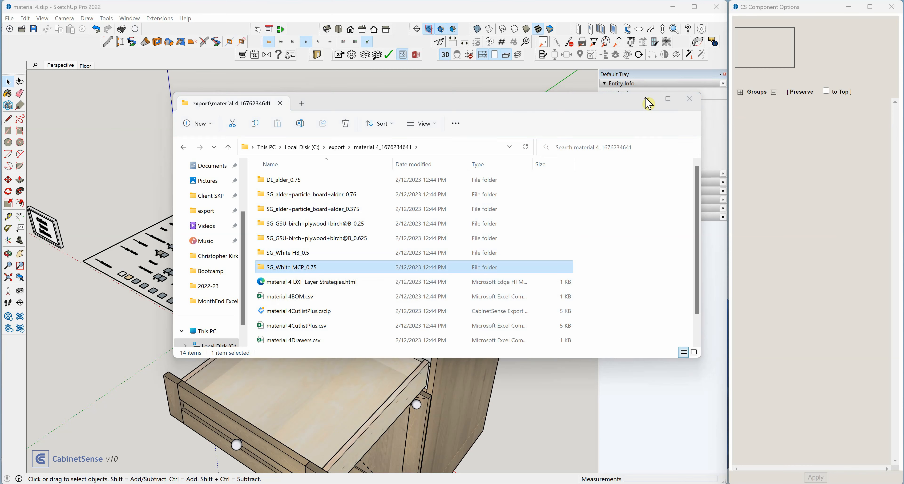
Set the shop material to Baltic Birch for the 0.25" and 0.625" birch+plywood+birch@B job materials and accept the list
{"action": "left_click", "coordinate": [365, 56]}
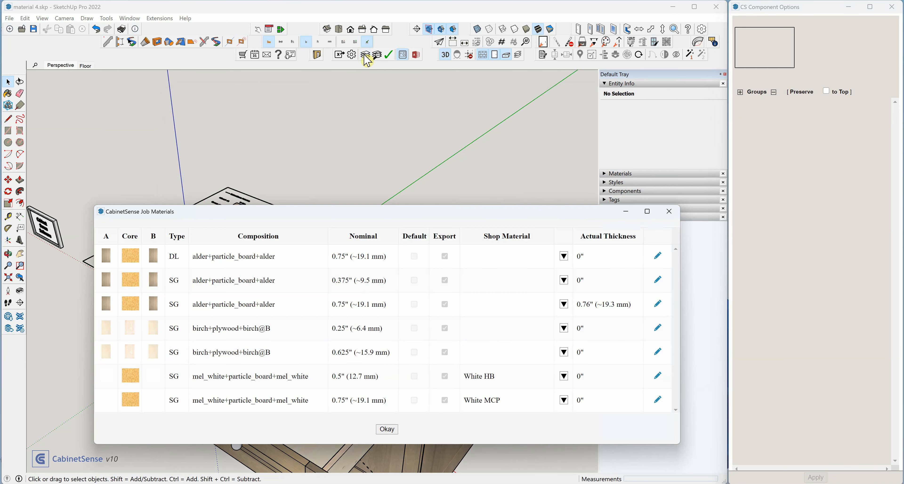
{"action": "left_click", "coordinate": [469, 328]}
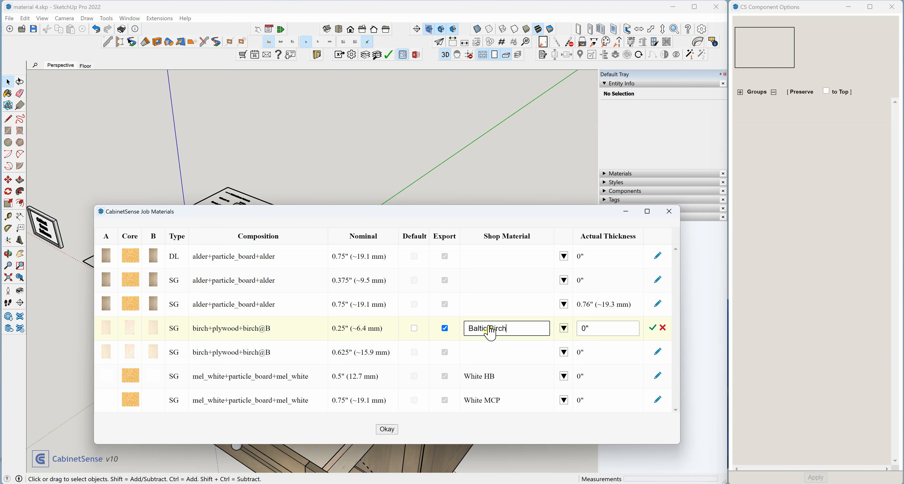
{"action": "key", "text": "Return"}
{"action": "left_click", "coordinate": [498, 348]}
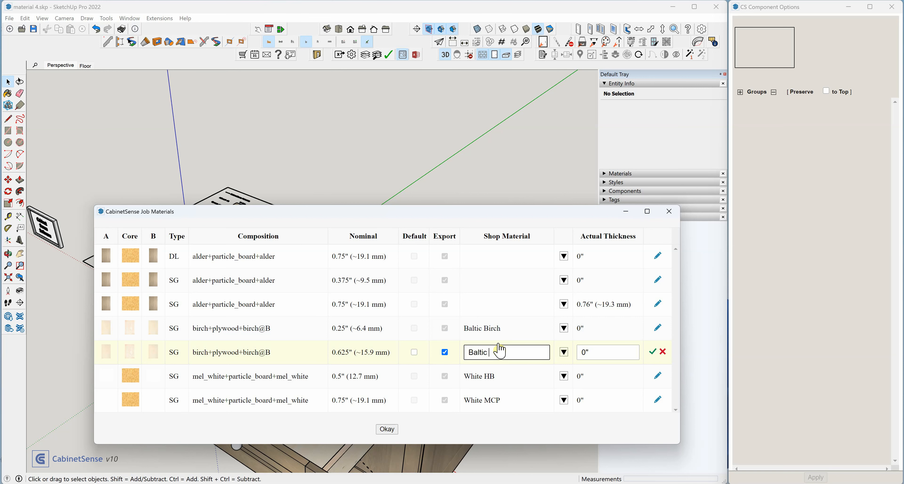
{"action": "type", "text": "Baltic Birch"}
{"action": "key", "text": "Return"}
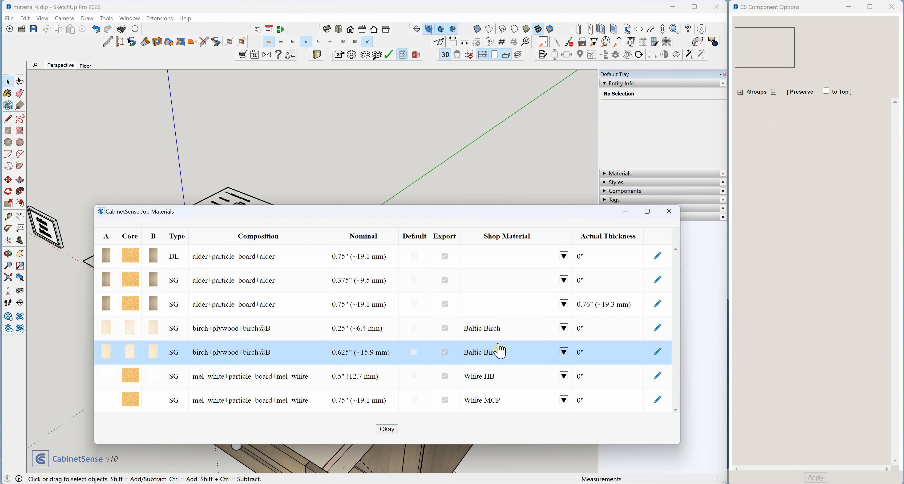
{"action": "left_click", "coordinate": [386, 429]}
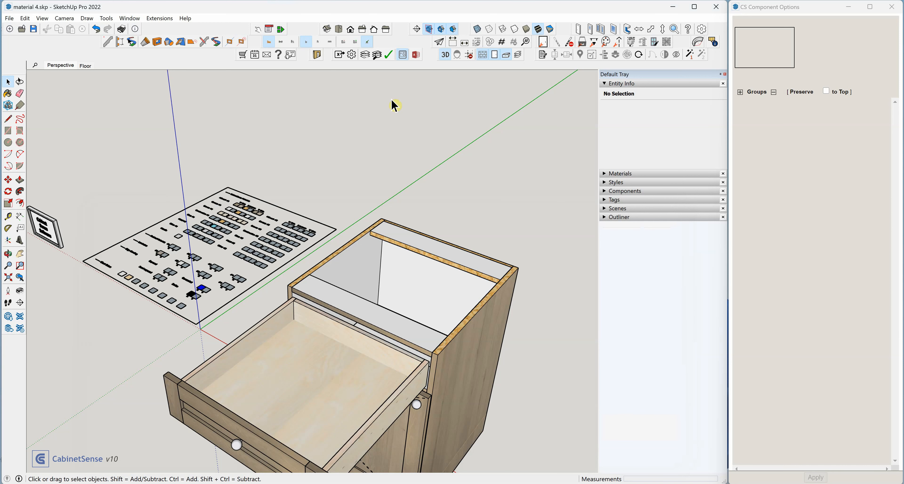
Run the CabinetSense export to C:/export again and open the newest job folder
{"action": "left_click", "coordinate": [340, 57]}
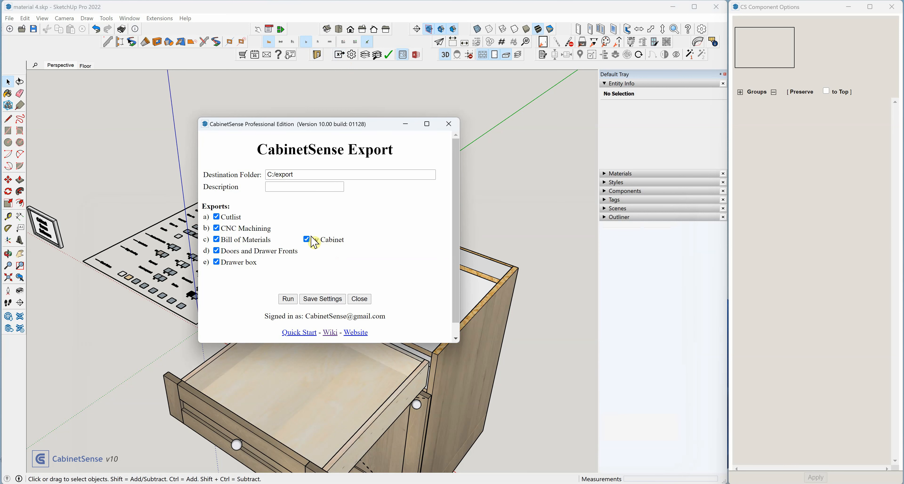
{"action": "left_click", "coordinate": [287, 298]}
{"action": "left_click", "coordinate": [399, 246]}
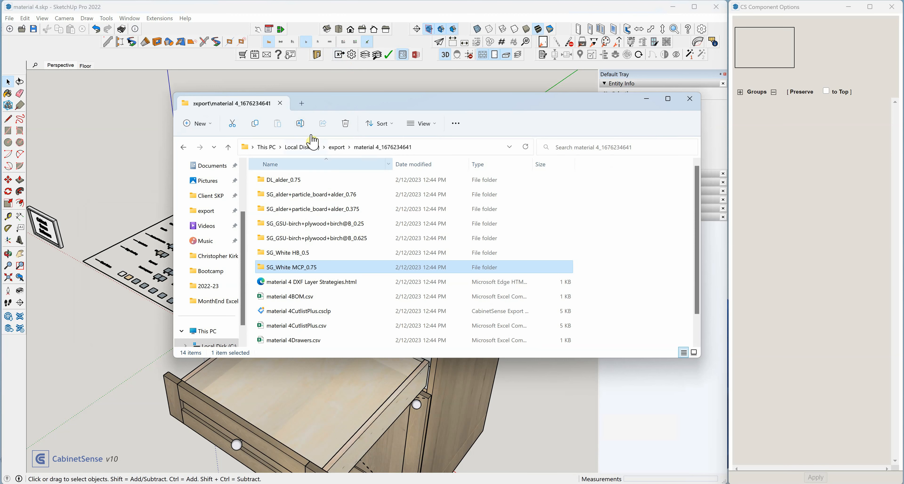
{"action": "left_click", "coordinate": [337, 149]}
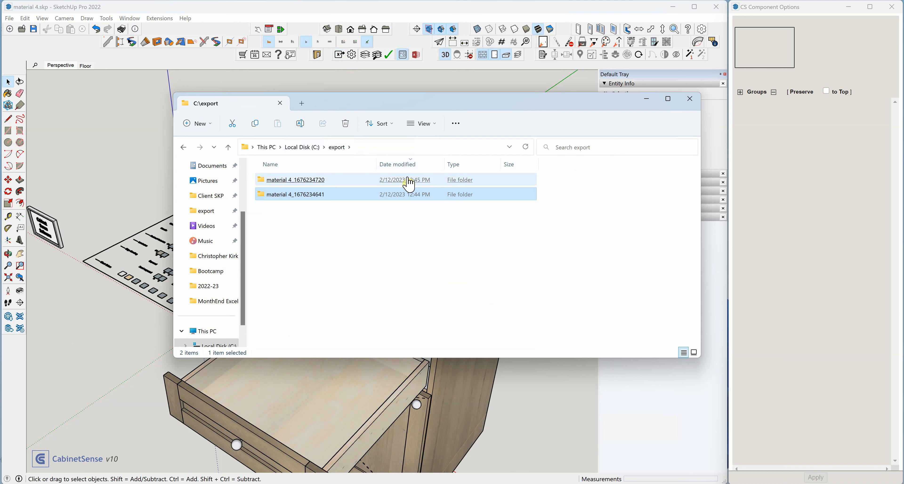
{"action": "double_click", "coordinate": [287, 182]}
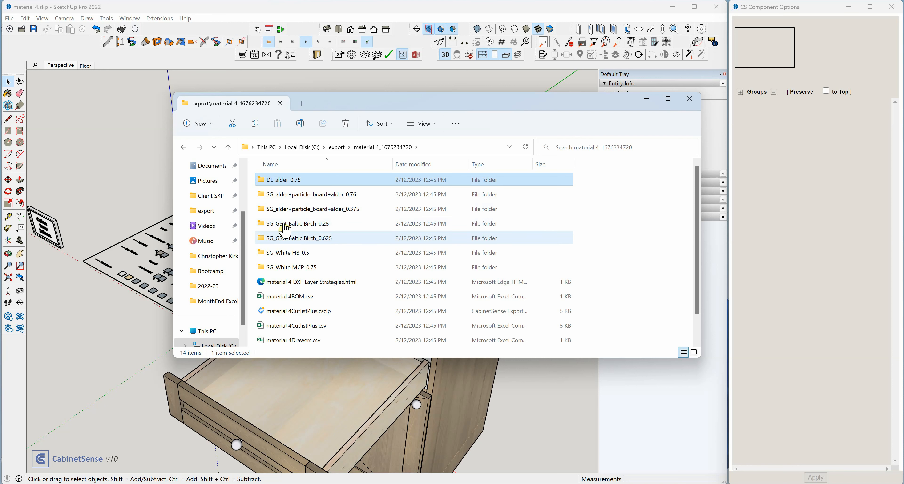
Check the 0.25 and 0.625 Baltic Birch folders in the new export and put the folder window away
{"action": "left_click", "coordinate": [315, 228]}
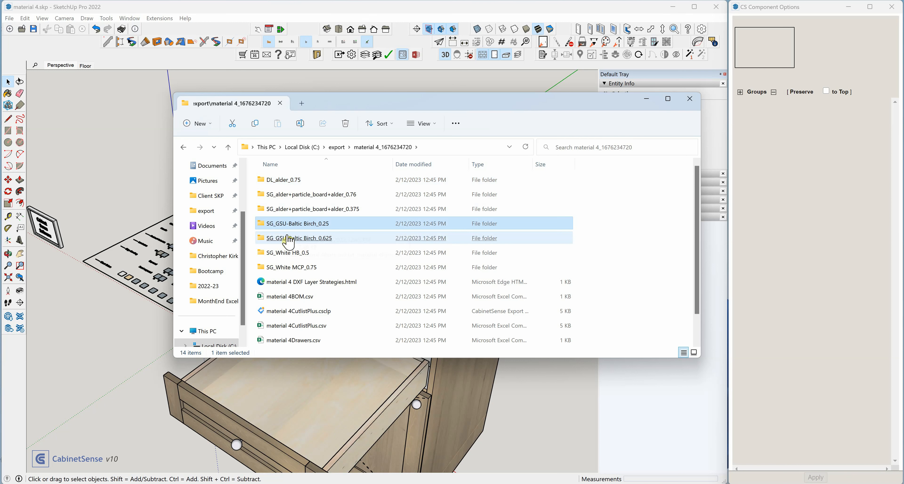
{"action": "left_click", "coordinate": [284, 244]}
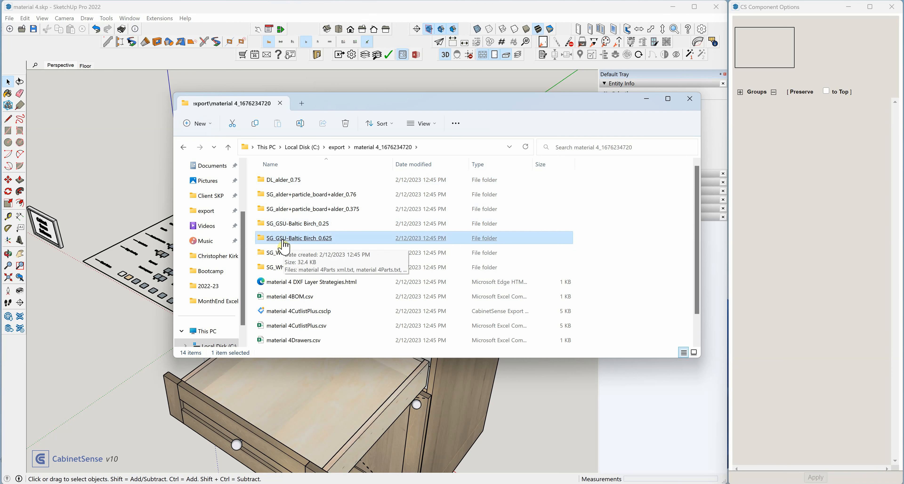
{"action": "left_click", "coordinate": [647, 99]}
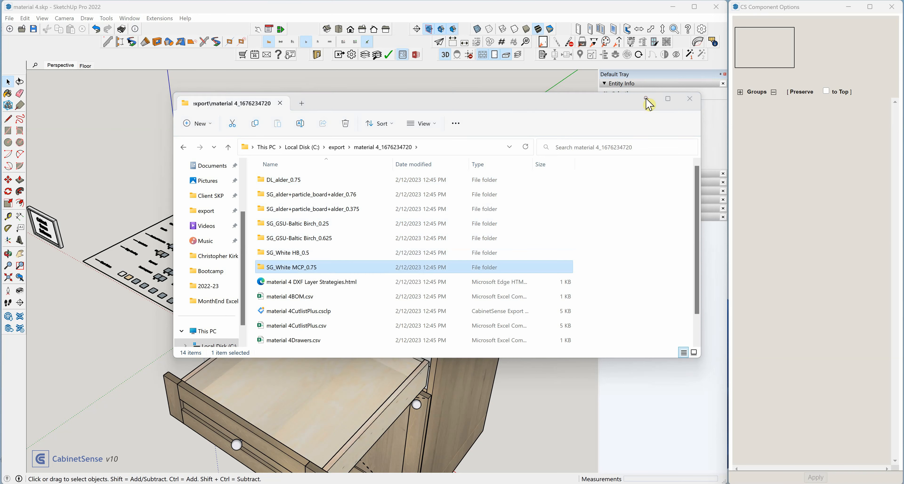
Review the Material Palette's millwork, carcass and drawer materials and the Project component's carcass, door and drawer box thicknesses
{"action": "scroll", "coordinate": [345, 160], "scroll_direction": "down", "scroll_amount": 2}
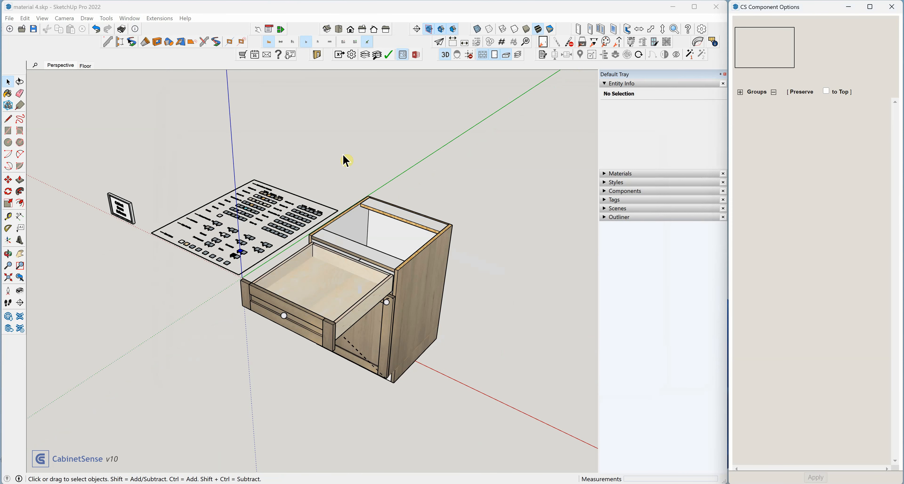
{"action": "left_click", "coordinate": [257, 204]}
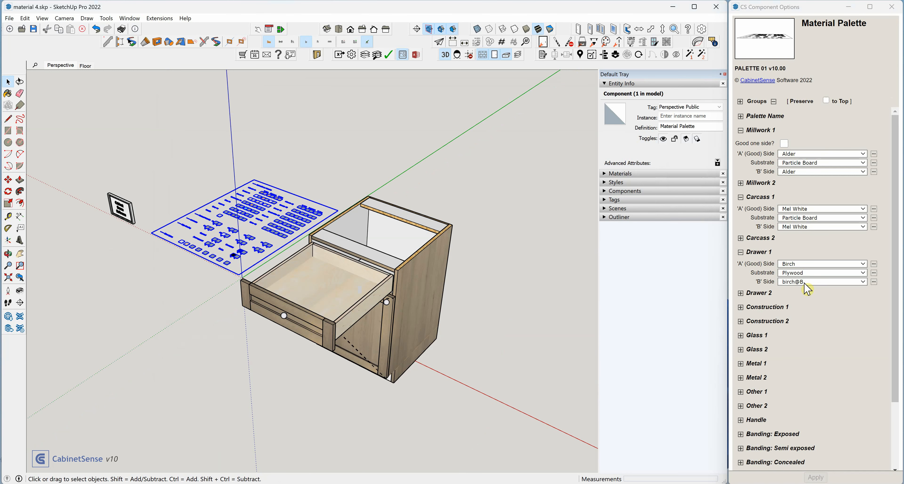
{"action": "left_click", "coordinate": [119, 209]}
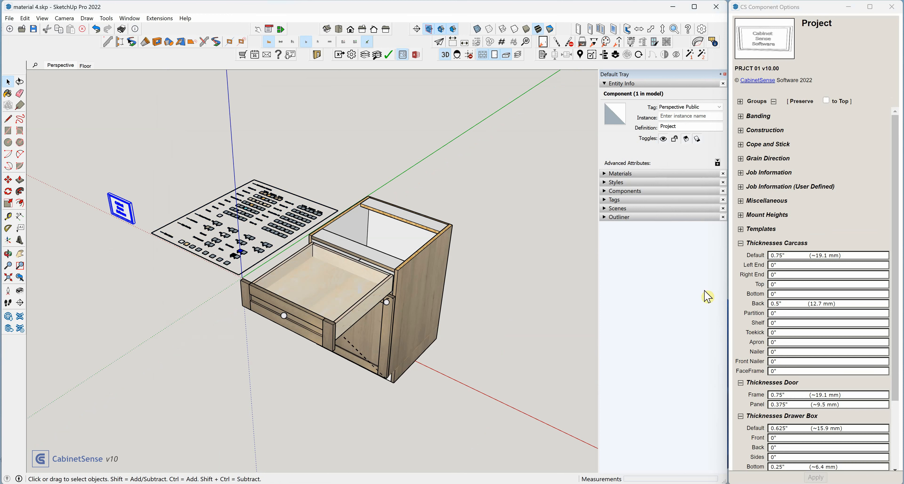
{"action": "scroll", "coordinate": [831, 263], "scroll_direction": "down", "scroll_amount": 3}
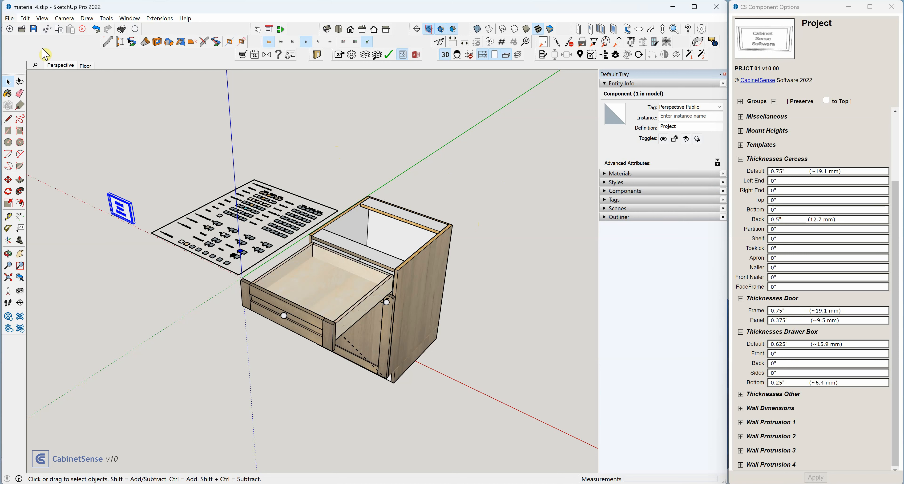
Start a new blank model, discarding the unsaved changes to material 4.skp
{"action": "left_click", "coordinate": [10, 29]}
{"action": "left_click", "coordinate": [367, 269]}
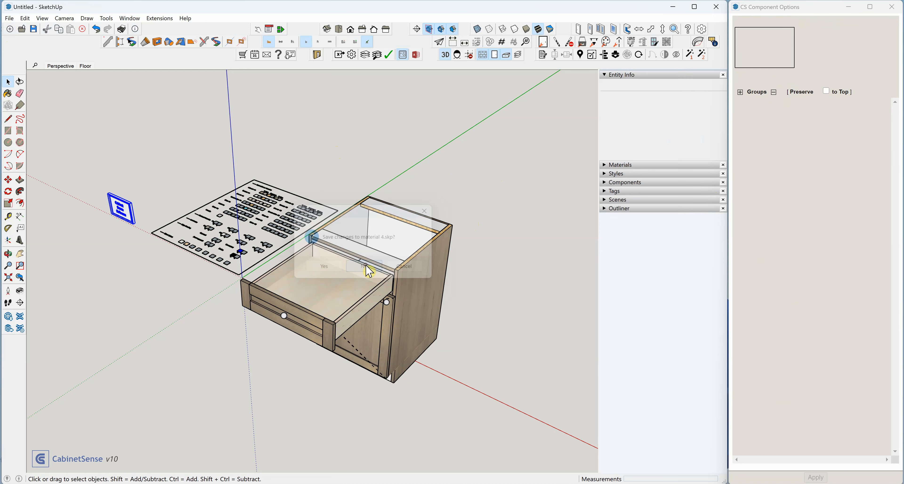
Create a new model from the CabinetSense Imperial template without saving the untitled one, and switch to the Project scene
{"action": "left_click", "coordinate": [9, 19]}
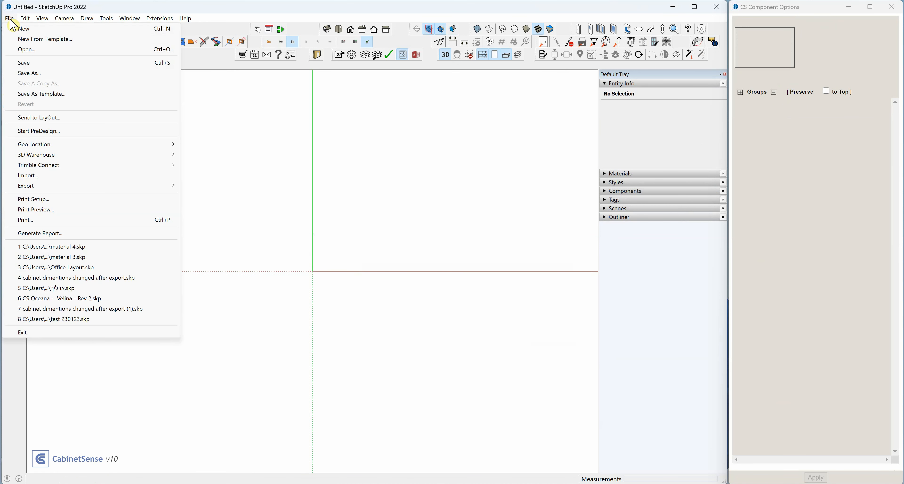
{"action": "left_click", "coordinate": [21, 41]}
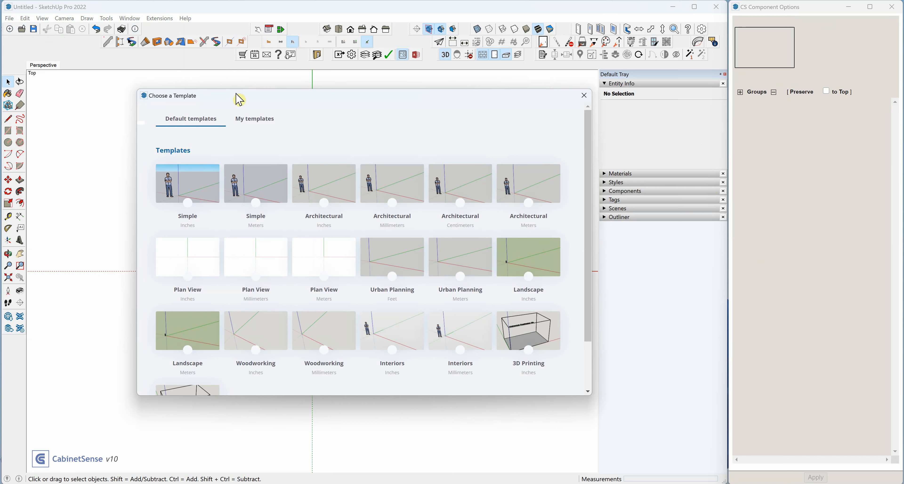
{"action": "left_click", "coordinate": [254, 123]}
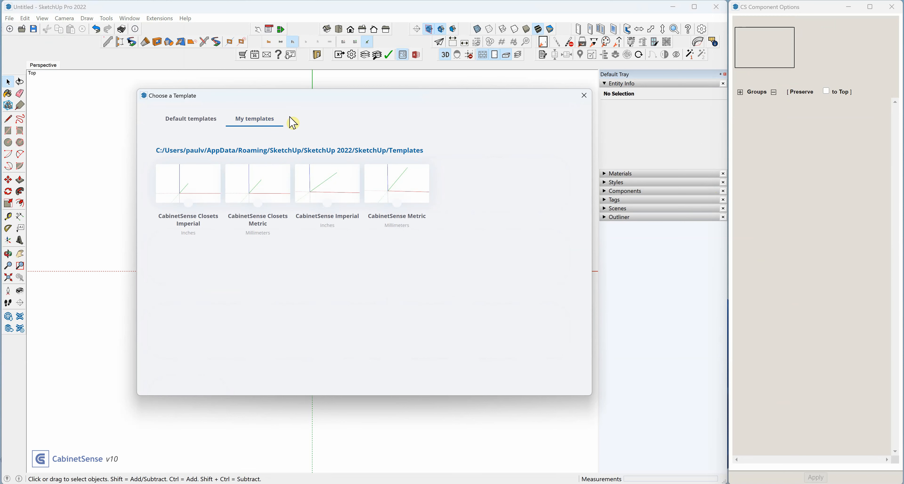
{"action": "left_click", "coordinate": [262, 224]}
{"action": "left_click", "coordinate": [333, 177]}
{"action": "left_click_drag", "start_coordinate": [333, 177], "coordinate": [328, 213]}
{"action": "left_click", "coordinate": [329, 187]}
{"action": "mouse_move", "coordinate": [328, 186]}
{"action": "left_click", "coordinate": [327, 182]}
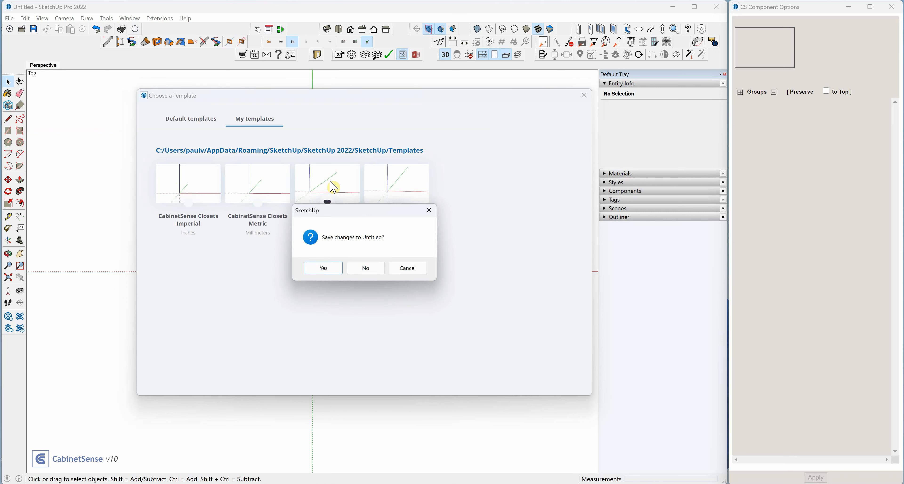
{"action": "left_click", "coordinate": [358, 267]}
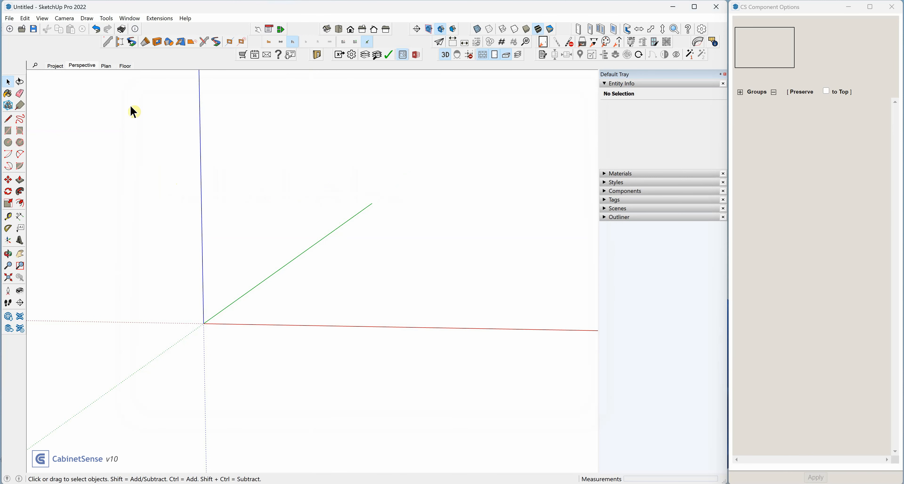
{"action": "left_click", "coordinate": [54, 67]}
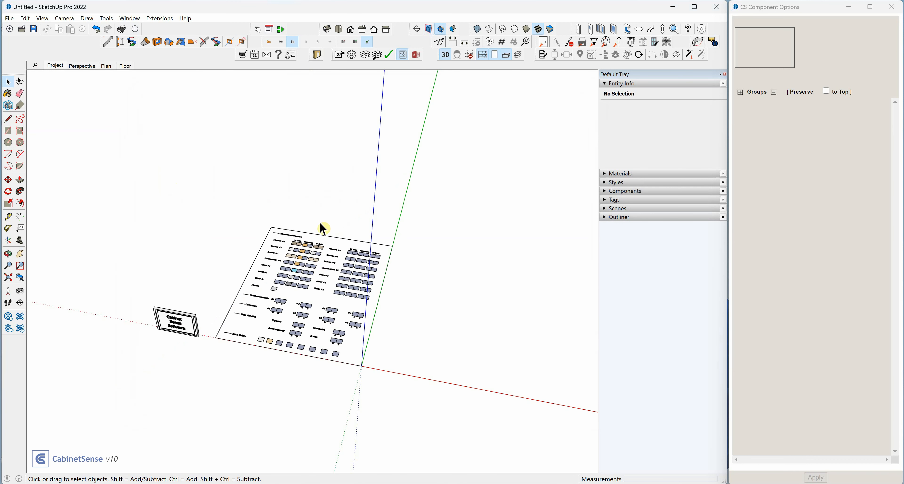
Set the Project component's carcass thicknesses to .75" for Default and .5" for Back
{"action": "left_click", "coordinate": [174, 328]}
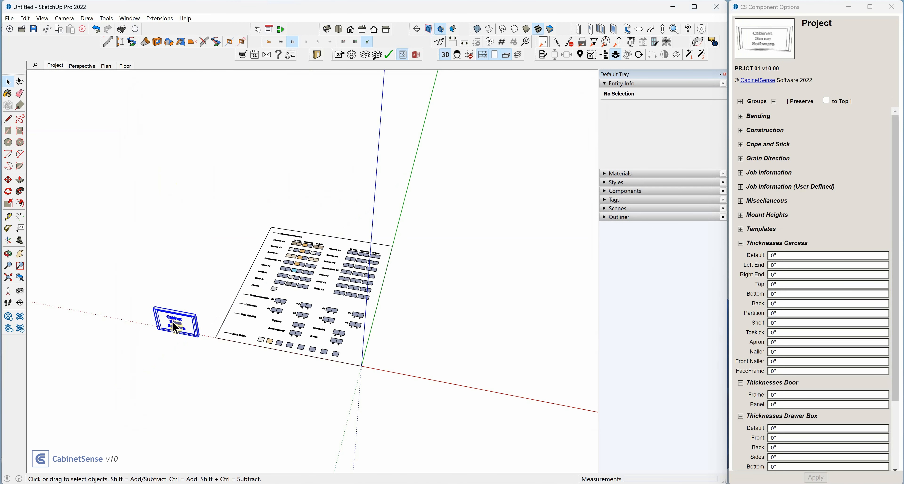
{"action": "left_click", "coordinate": [265, 281]}
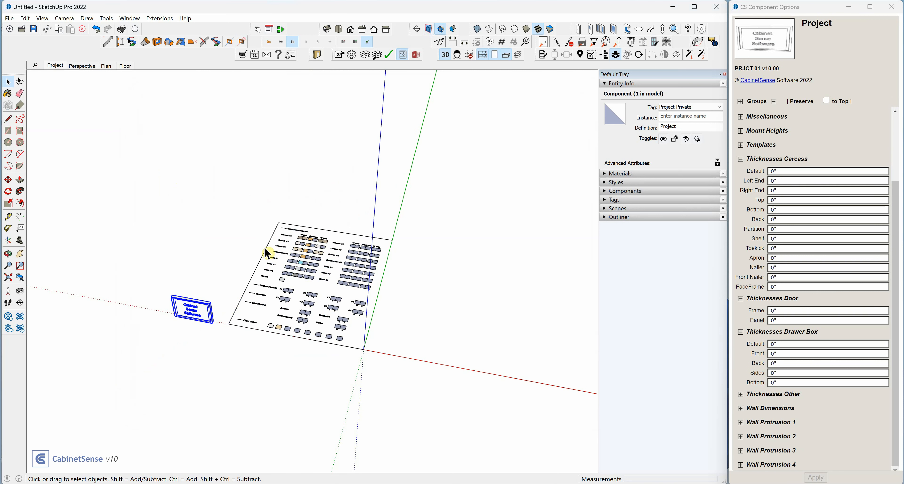
{"action": "left_click", "coordinate": [783, 170]}
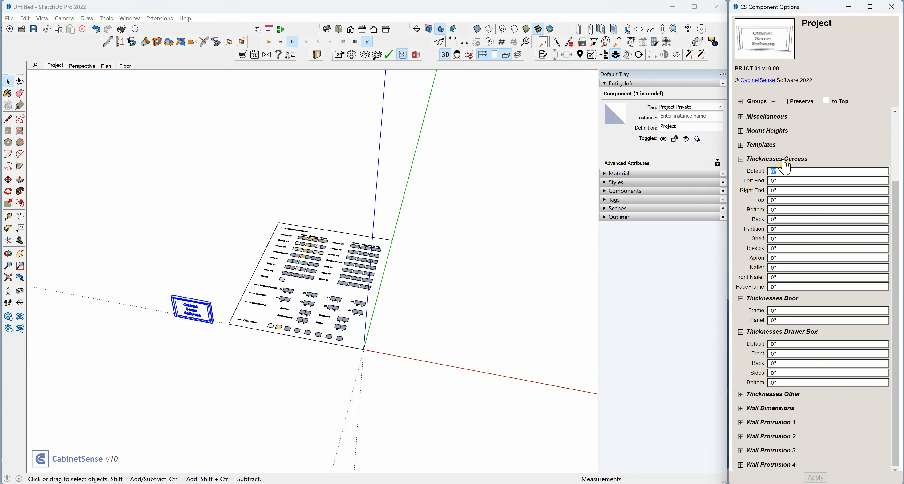
{"action": "type", "text": ".75"}
{"action": "key", "text": "Tab"}
{"action": "key", "text": "Tab"}
{"action": "key", "text": "Tab"}
{"action": "key", "text": "Tab"}
{"action": "key", "text": "Tab"}
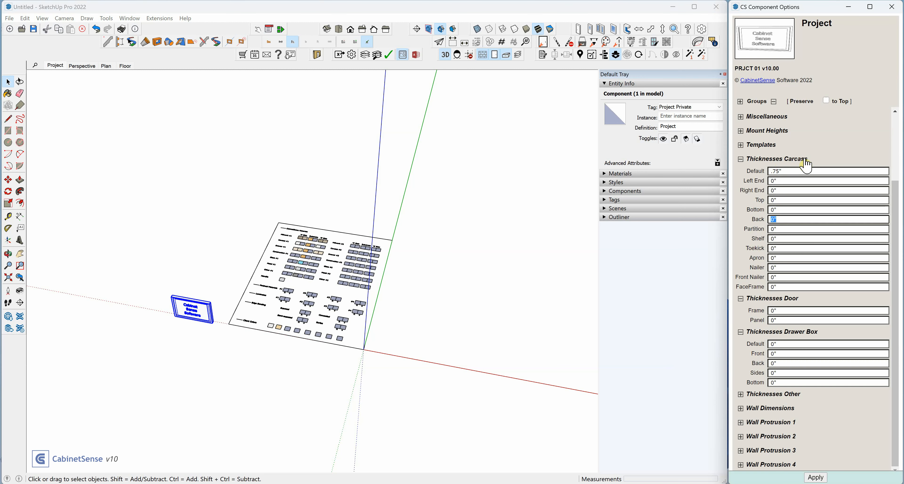
{"action": "type", "text": ".5"}
{"action": "key", "text": "Tab"}
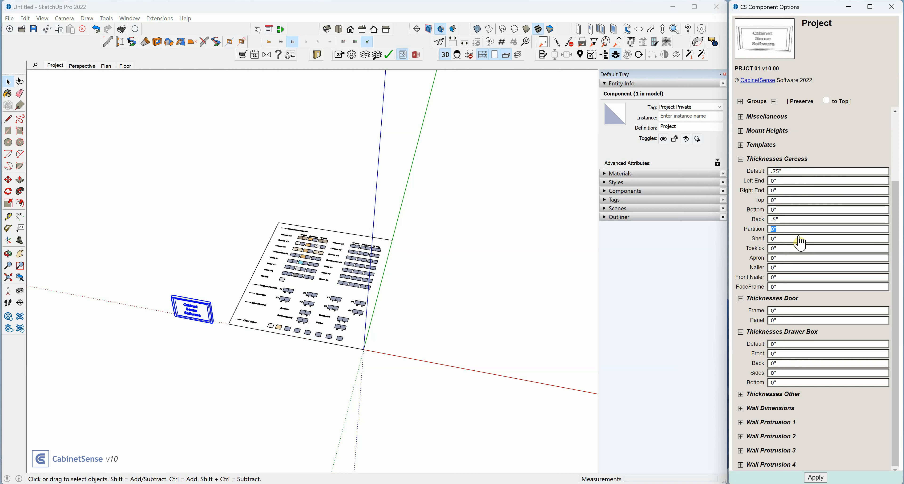
Set the Project component's door thicknesses to .75" for Frame and 3/8" for Panel
{"action": "left_click", "coordinate": [794, 306]}
{"action": "left_click", "coordinate": [793, 309]}
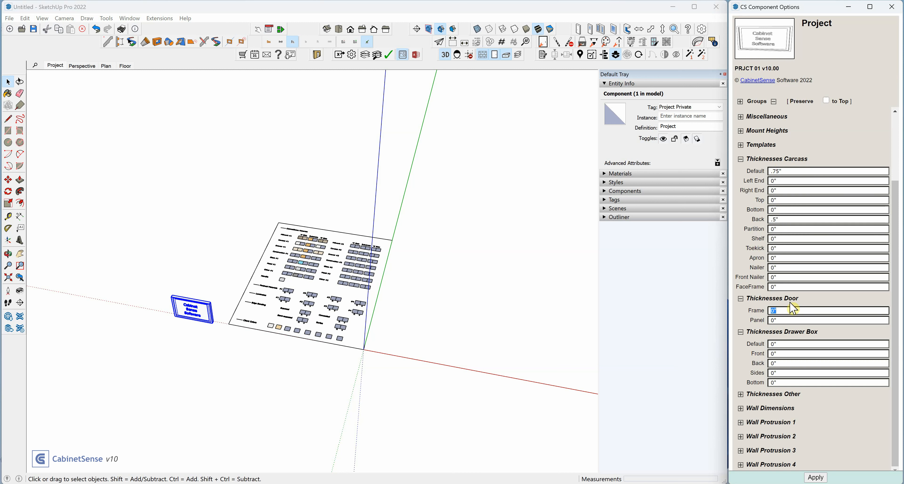
{"action": "type", "text": ".75"}
{"action": "key", "text": "Tab"}
{"action": "type", "text": "3/8"}
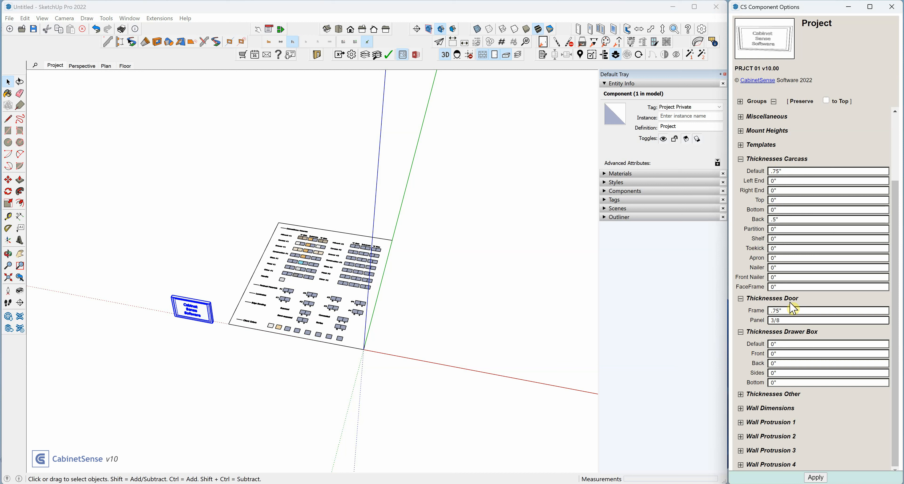
Set the drawer box thicknesses to 5/8" for Default and .25" for Bottom, and apply the Project settings
{"action": "key", "text": "Tab"}
{"action": "type", "text": "8"}
{"action": "key", "text": "Tab"}
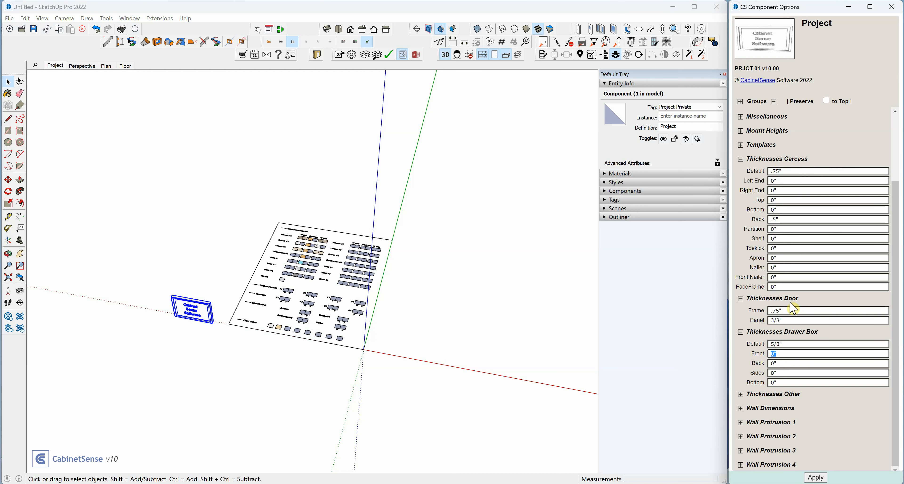
{"action": "key", "text": "Tab"}
{"action": "key", "text": "Tab"}
{"action": "key", "text": "Tab"}
{"action": "type", "text": "."}
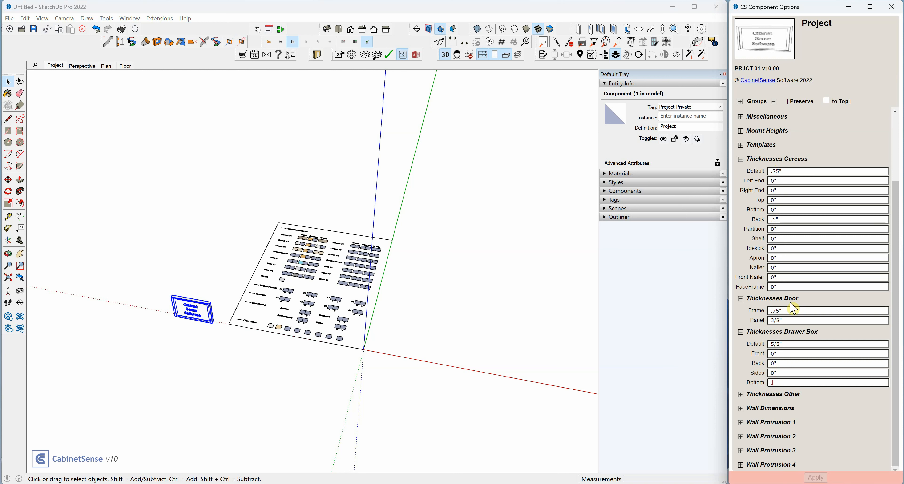
{"action": "type", "text": "25"}
{"action": "key", "text": "Return"}
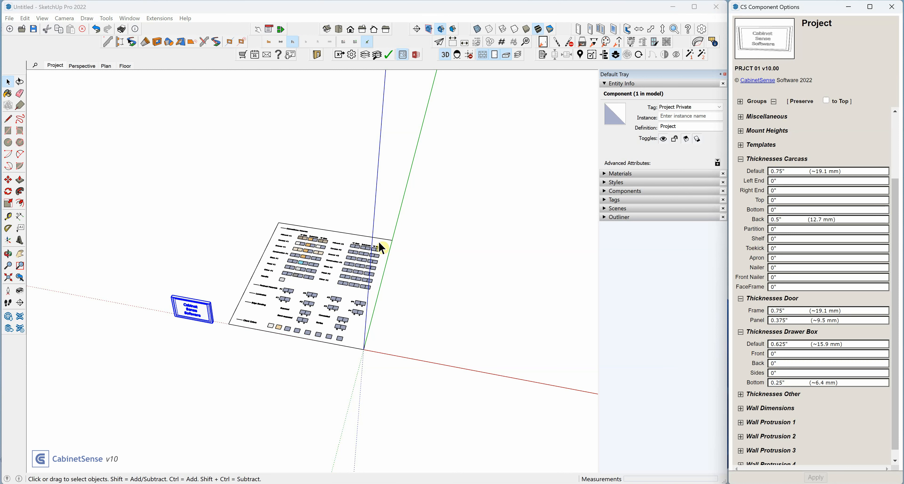
Enable Good one side for Drawer 1 in the Material Palette and apply the change
{"action": "left_click", "coordinate": [315, 254]}
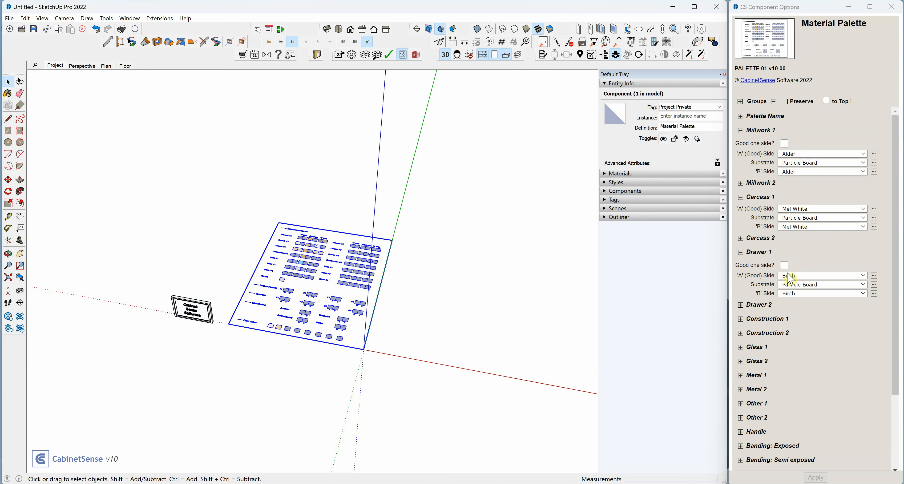
{"action": "left_click", "coordinate": [784, 266]}
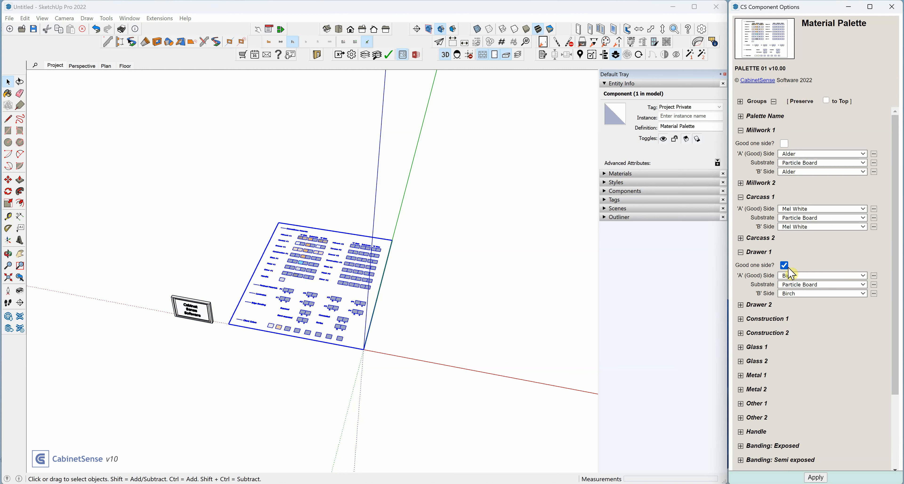
{"action": "left_click", "coordinate": [816, 478]}
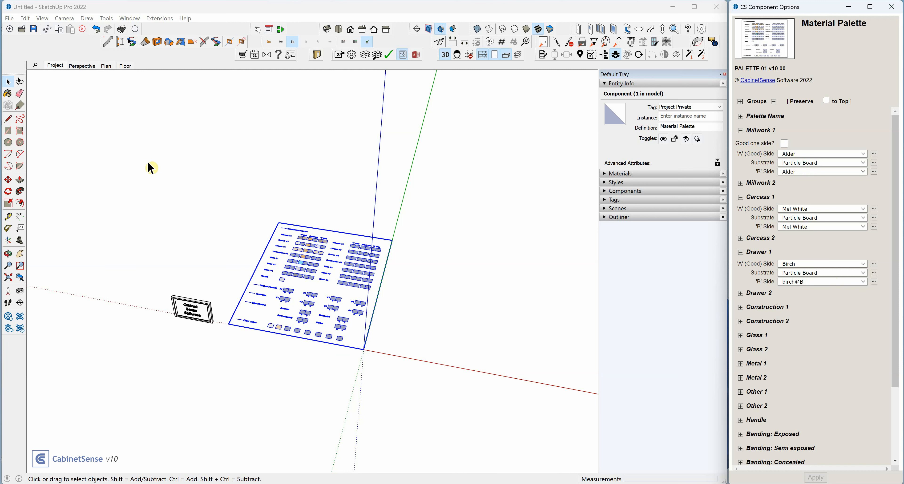
Switch to the Plan scene and save the model as a default template named Test
{"action": "left_click", "coordinate": [82, 66]}
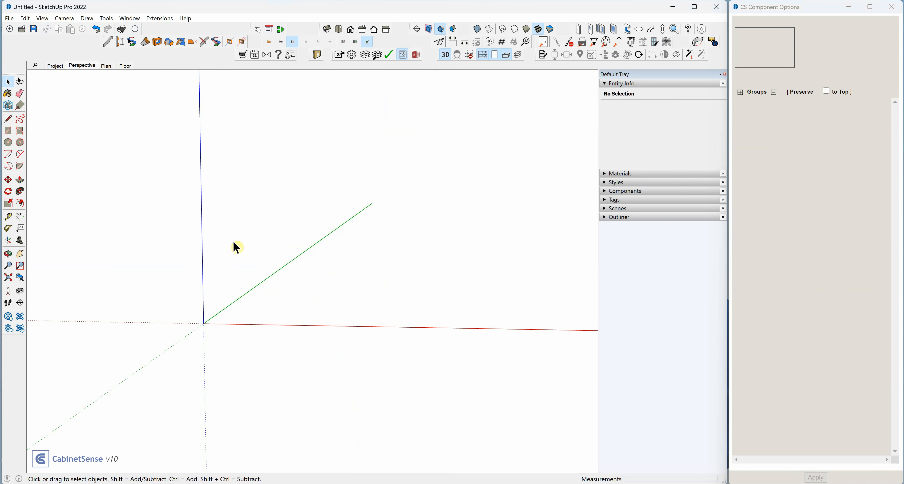
{"action": "left_click", "coordinate": [106, 66]}
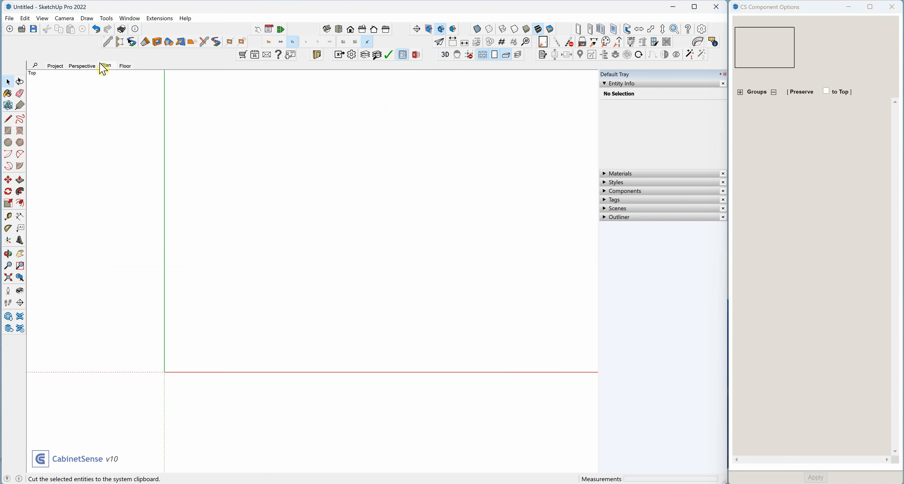
{"action": "left_click", "coordinate": [8, 18]}
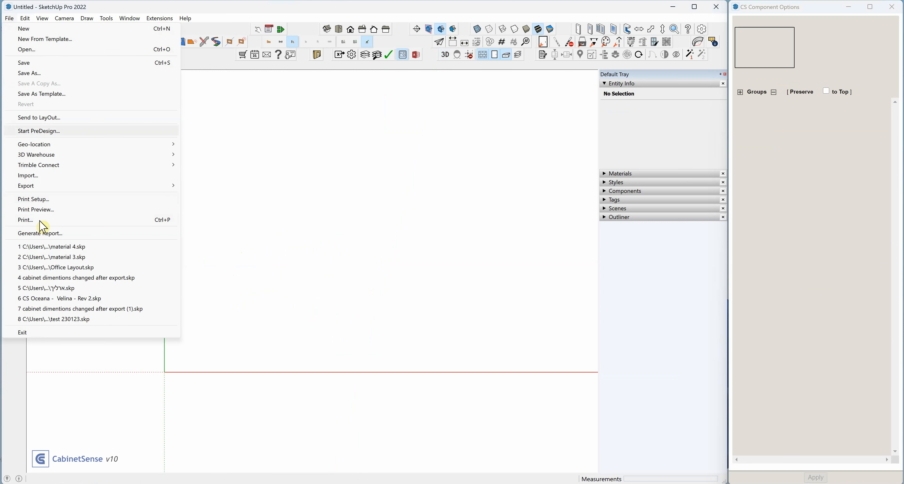
{"action": "left_click", "coordinate": [44, 94]}
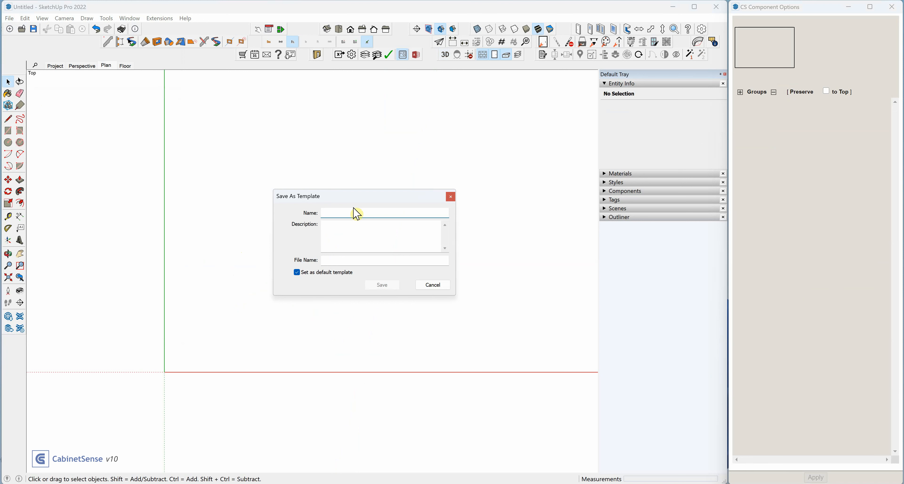
{"action": "type", "text": "Test"}
{"action": "key", "text": "Tab"}
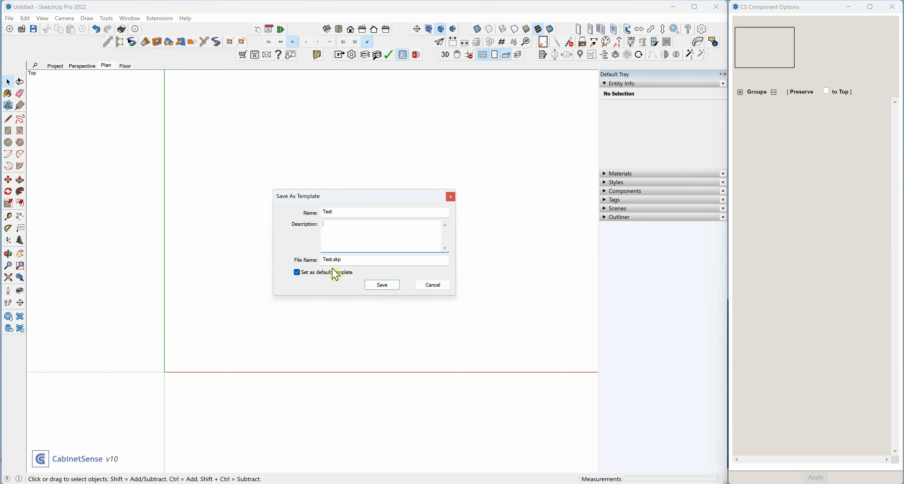
{"action": "left_click", "coordinate": [382, 286]}
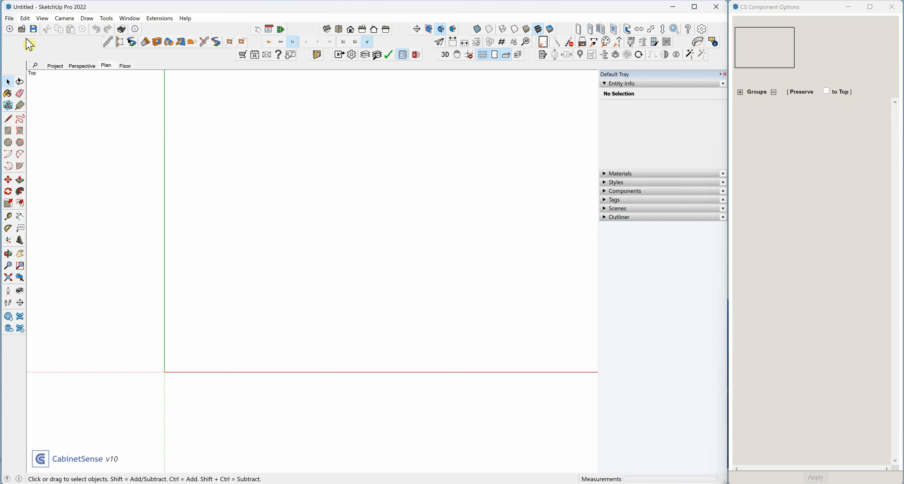
Check the personal templates for the saved Test template and its default marking
{"action": "left_click", "coordinate": [9, 19]}
{"action": "left_click", "coordinate": [29, 40]}
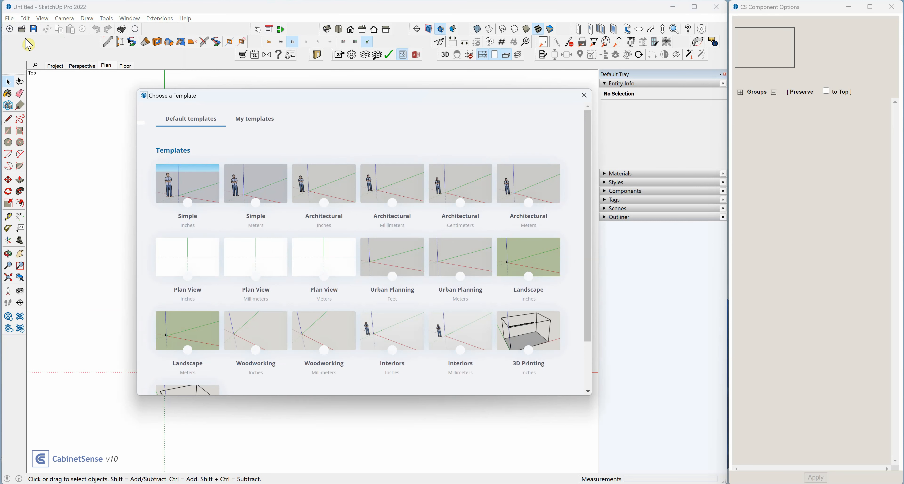
{"action": "left_click", "coordinate": [252, 121]}
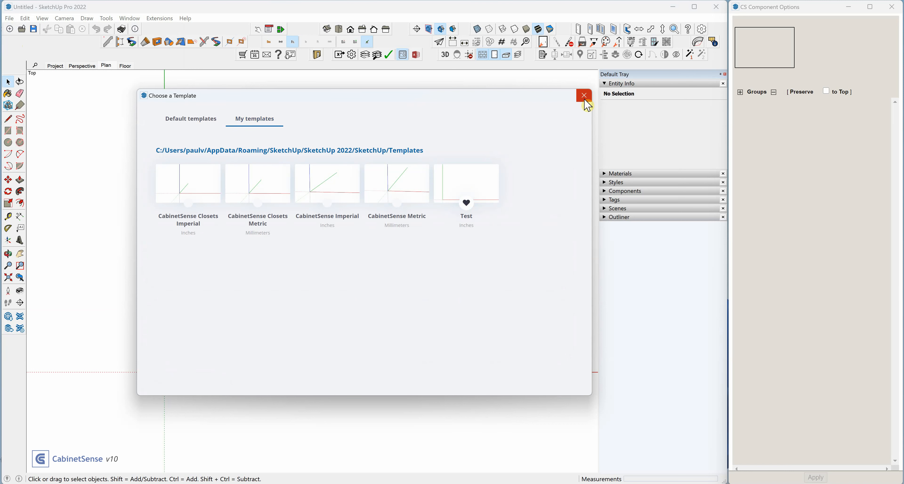
{"action": "left_click", "coordinate": [456, 222]}
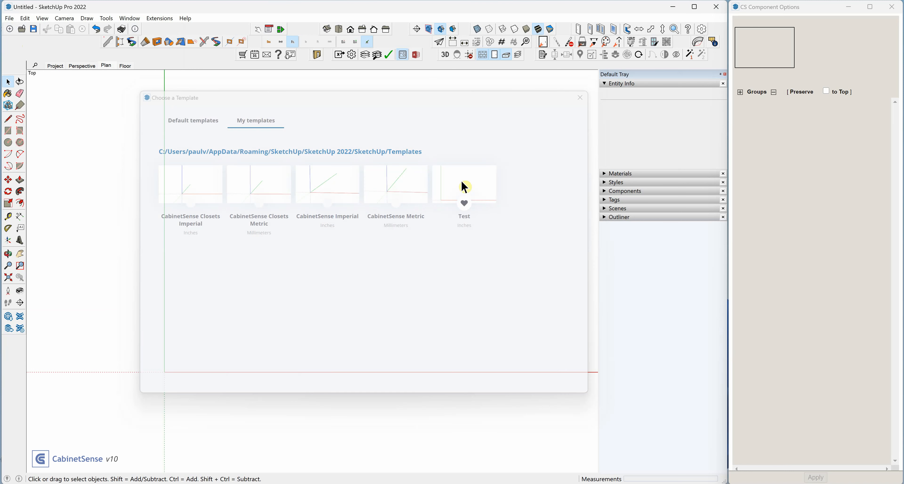
Start a new model from the default template without saving the untitled one, and switch to the Plan scene
{"action": "left_click", "coordinate": [9, 19]}
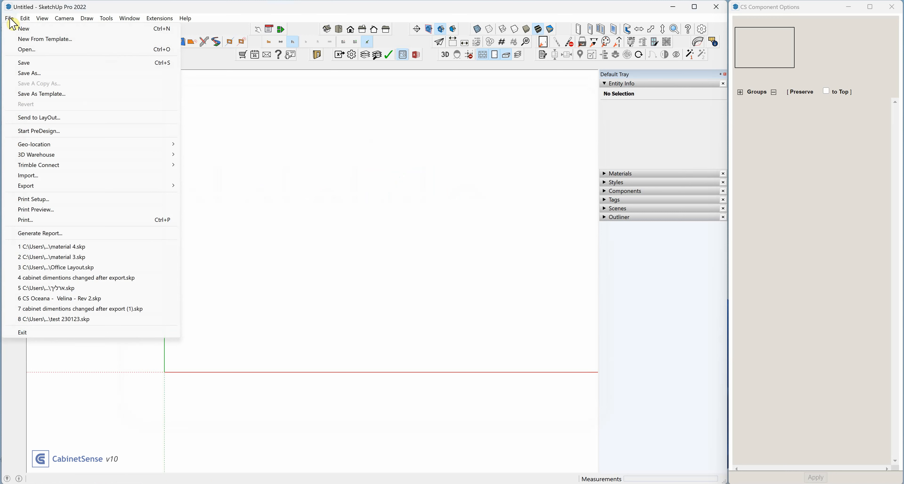
{"action": "left_click", "coordinate": [17, 28]}
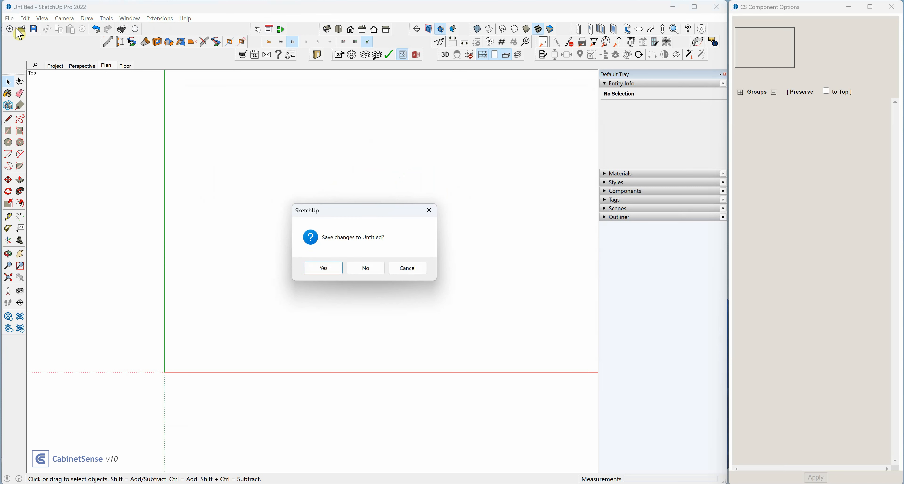
{"action": "left_click", "coordinate": [366, 268]}
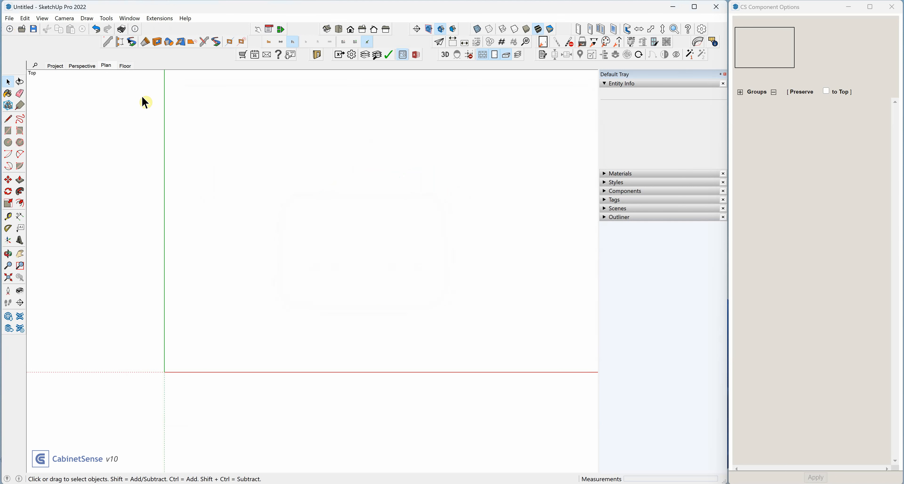
{"action": "left_click", "coordinate": [56, 66]}
{"action": "left_click", "coordinate": [106, 66]}
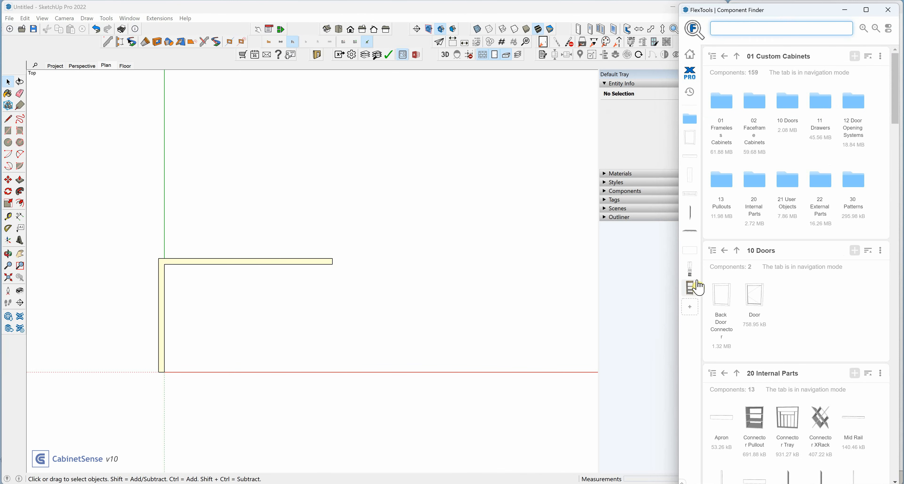
Place a Base 2d-1p cabinet from 01 Frameless Cabinets against the back wall and put the component browser away
{"action": "left_click", "coordinate": [722, 102]}
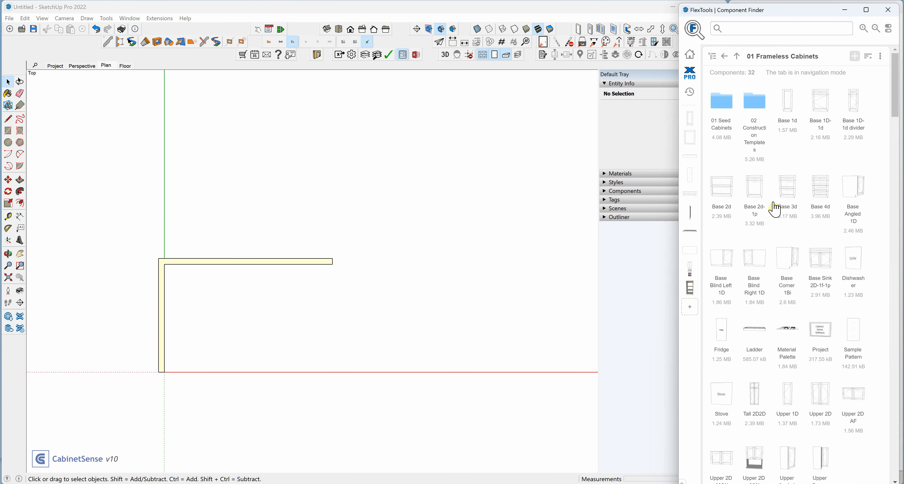
{"action": "left_click", "coordinate": [749, 189]}
{"action": "left_click", "coordinate": [221, 285]}
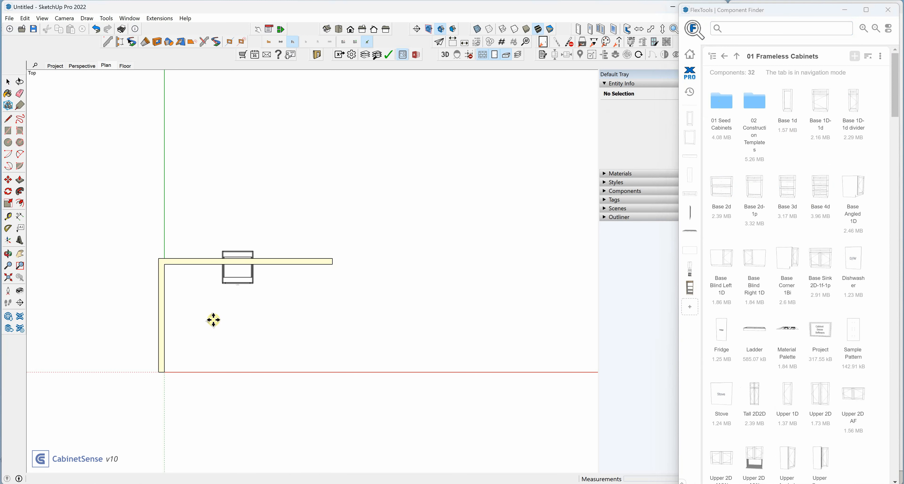
{"action": "scroll", "coordinate": [235, 337], "scroll_direction": "up", "scroll_amount": 3}
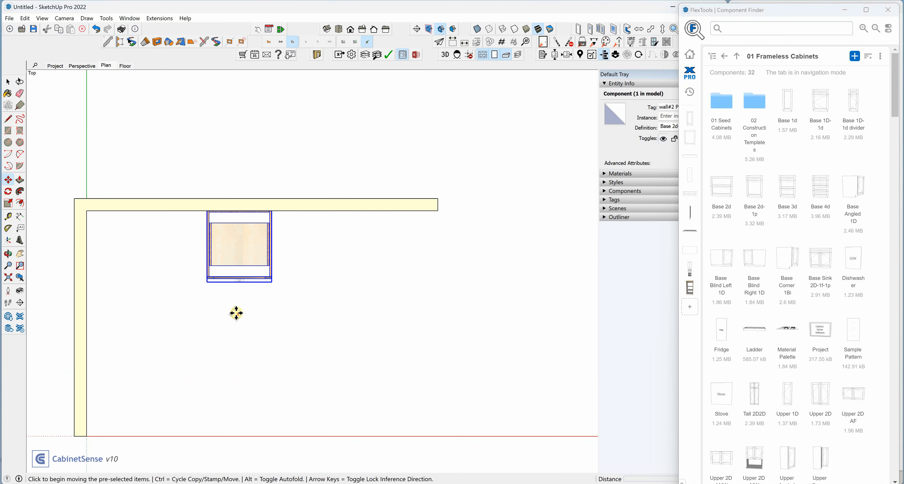
{"action": "key", "text": "space"}
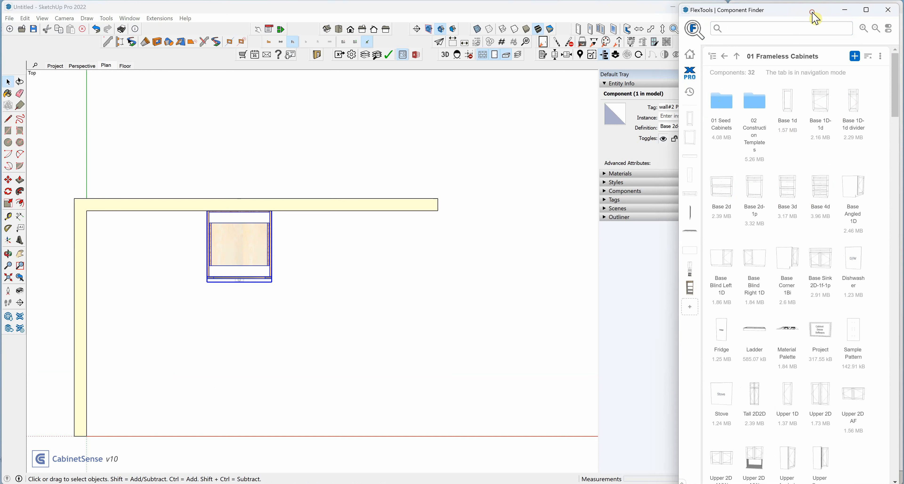
{"action": "left_click_drag", "start_coordinate": [816, 9], "coordinate": [0, 0]}
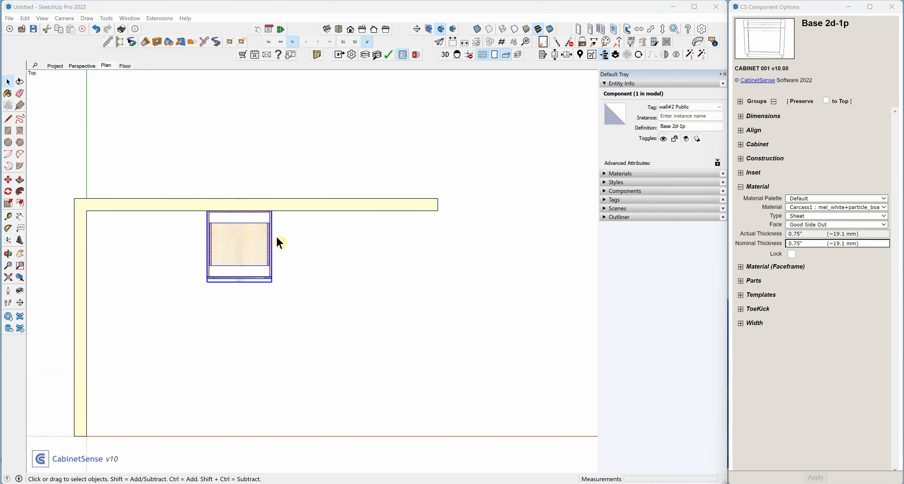
Inspect the material and thickness settings of the cabinet's drawer box and drawer bottom, and leave the component
{"action": "double_click", "coordinate": [252, 243]}
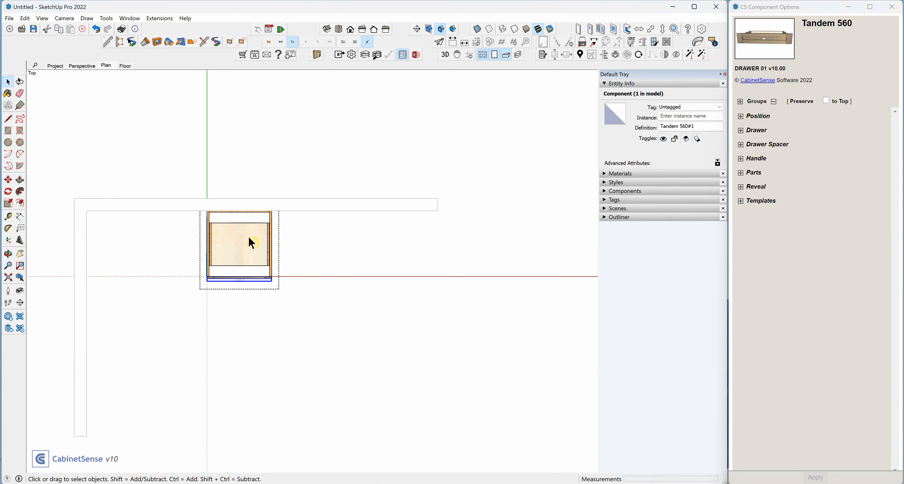
{"action": "double_click", "coordinate": [252, 242]}
{"action": "double_click", "coordinate": [251, 242]}
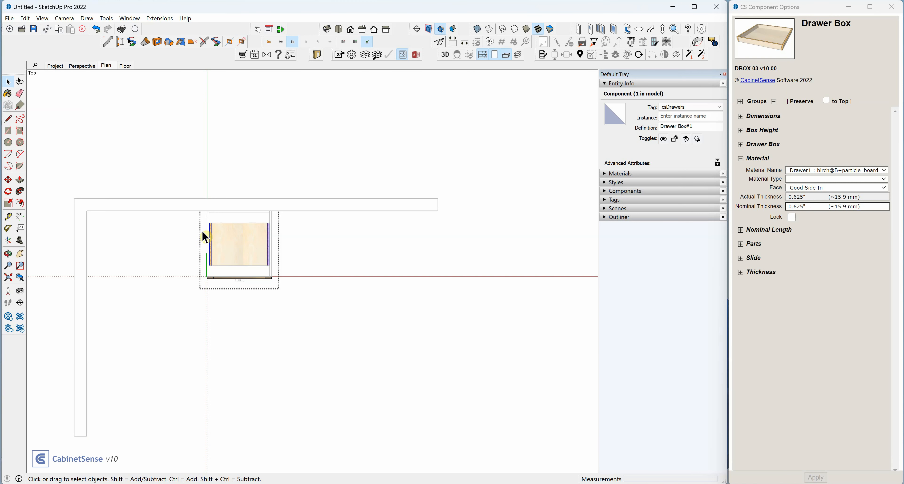
{"action": "double_click", "coordinate": [242, 255]}
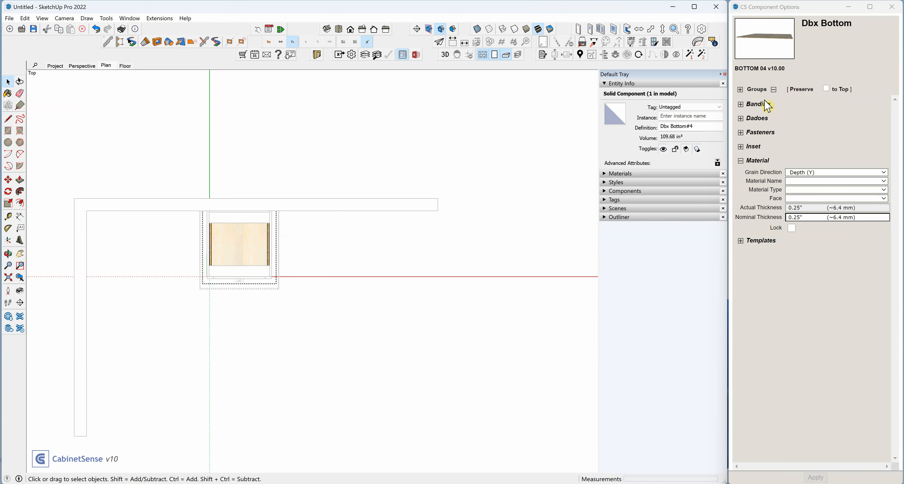
{"action": "left_click", "coordinate": [289, 149]}
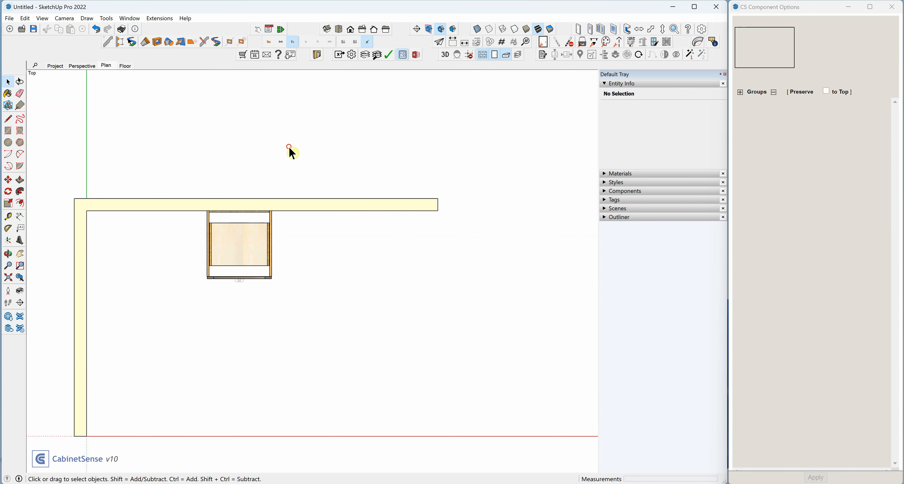
In the Project scene, set the Project component's default carcass thickness to 5/8" and apply it
{"action": "left_click", "coordinate": [55, 66]}
{"action": "left_click", "coordinate": [193, 309]}
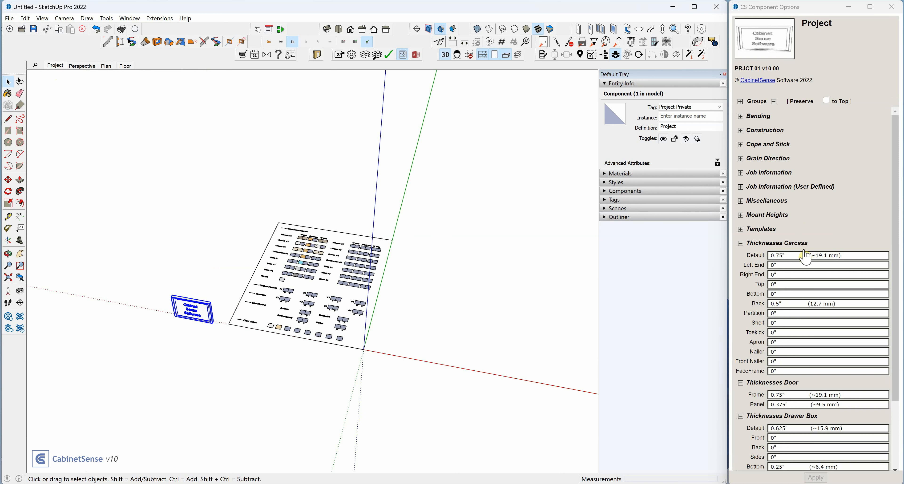
{"action": "triple_click", "coordinate": [806, 256]}
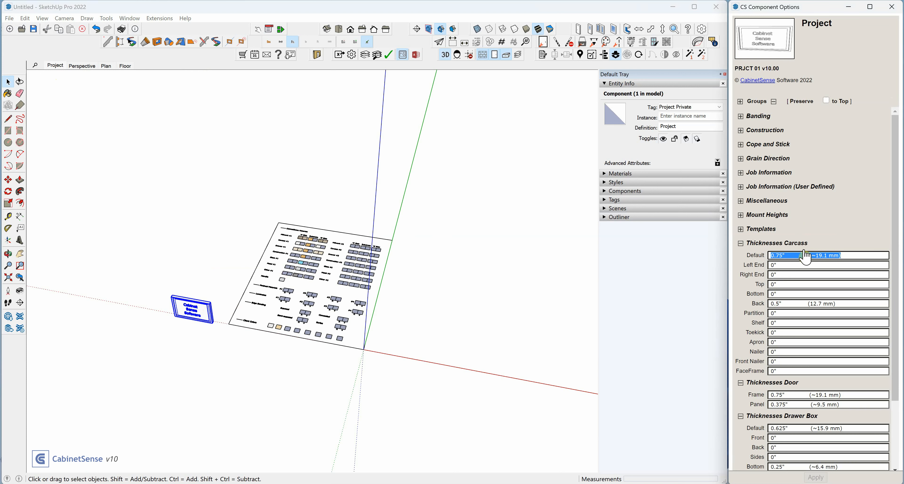
{"action": "type", "text": "5/8"}
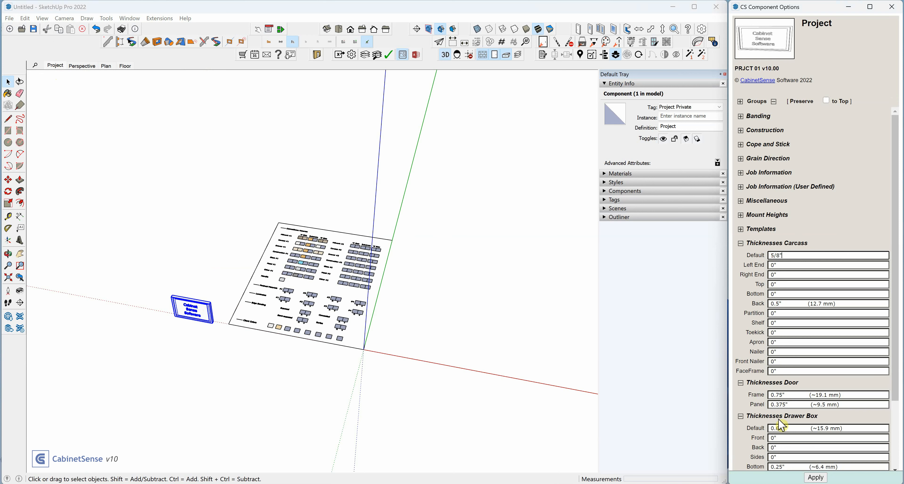
{"action": "left_click", "coordinate": [815, 478]}
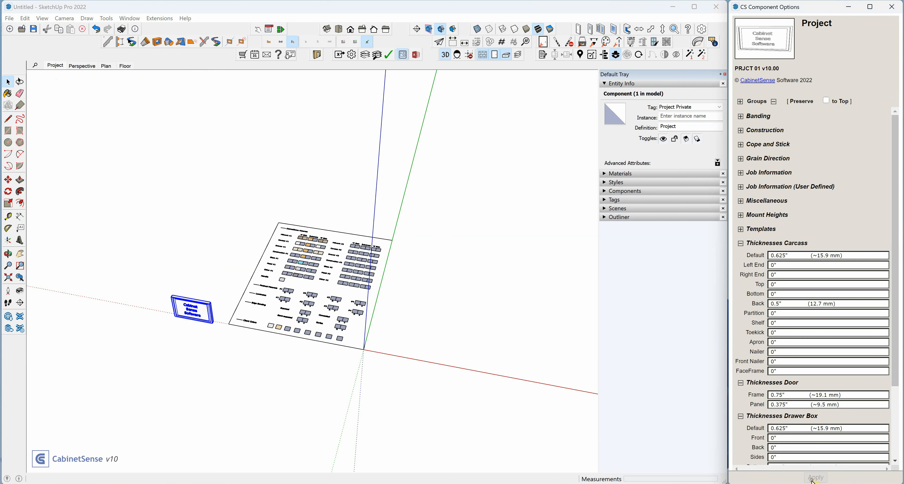
Save the model as a template named "test .625", set as the default template
{"action": "left_click", "coordinate": [10, 18]}
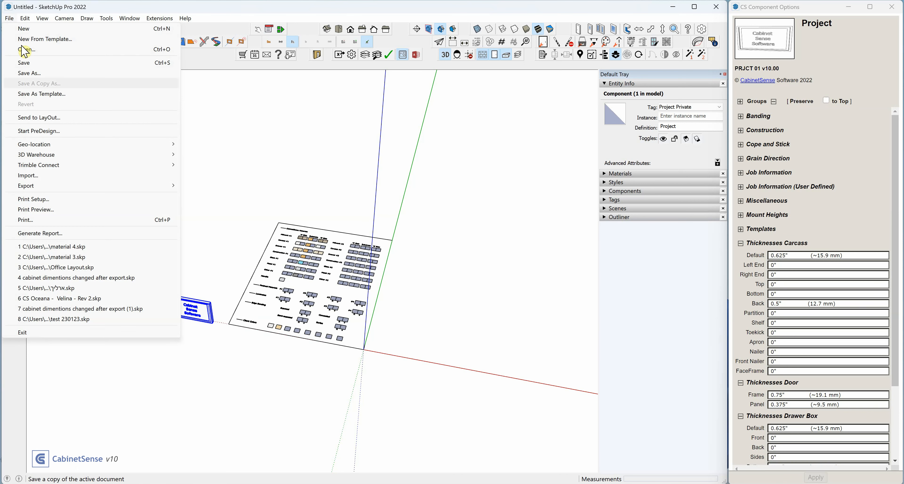
{"action": "left_click", "coordinate": [27, 93]}
{"action": "left_click", "coordinate": [324, 212]}
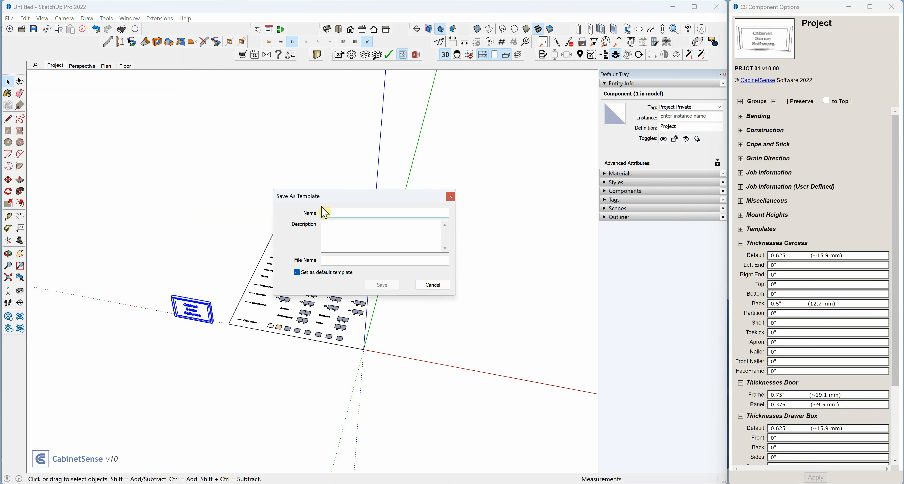
{"action": "type", "text": "test .625"}
{"action": "left_click", "coordinate": [351, 232]}
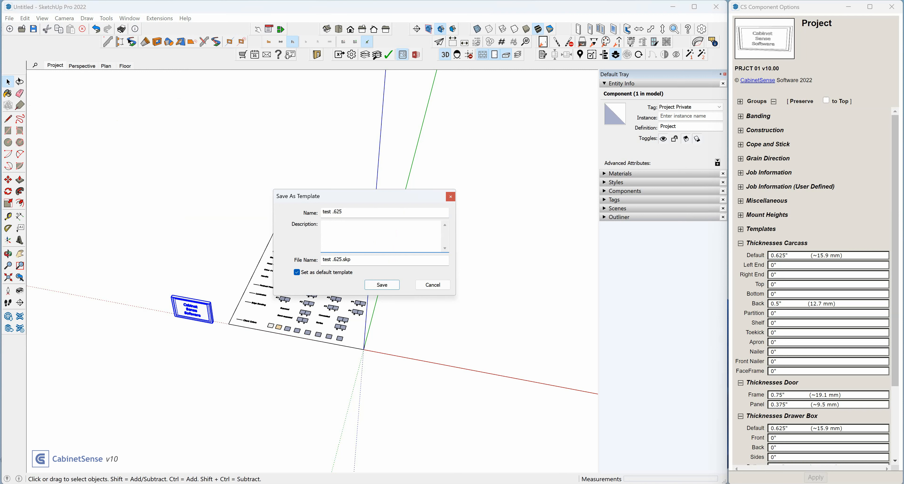
{"action": "key", "text": "Return"}
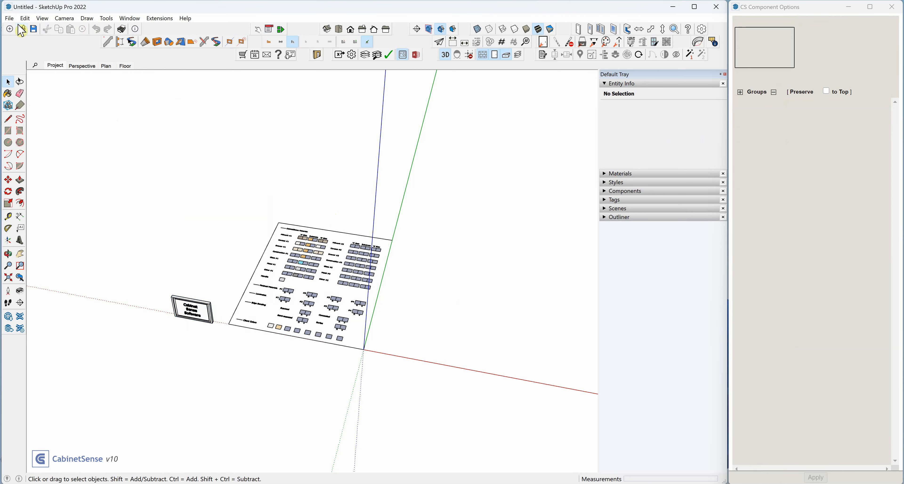
Check which of the personal templates is marked as default, and close the template chooser without choosing one
{"action": "left_click", "coordinate": [10, 18]}
{"action": "left_click", "coordinate": [24, 39]}
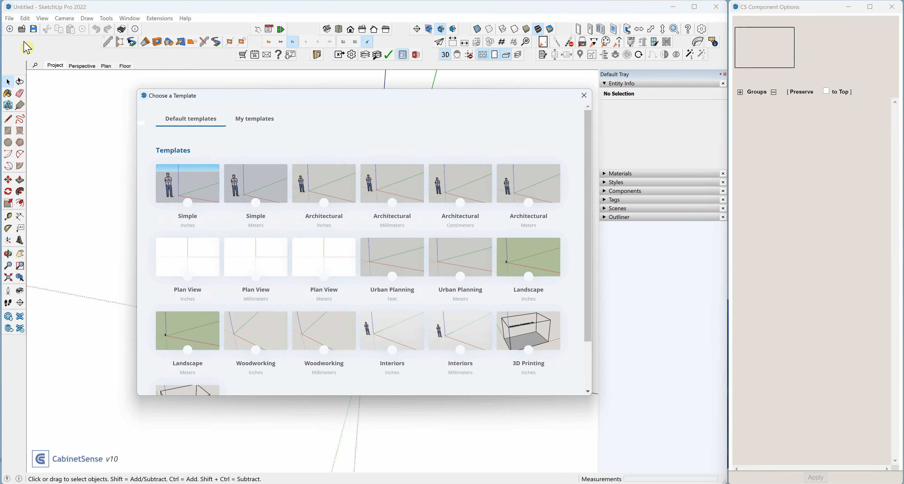
{"action": "left_click", "coordinate": [257, 120]}
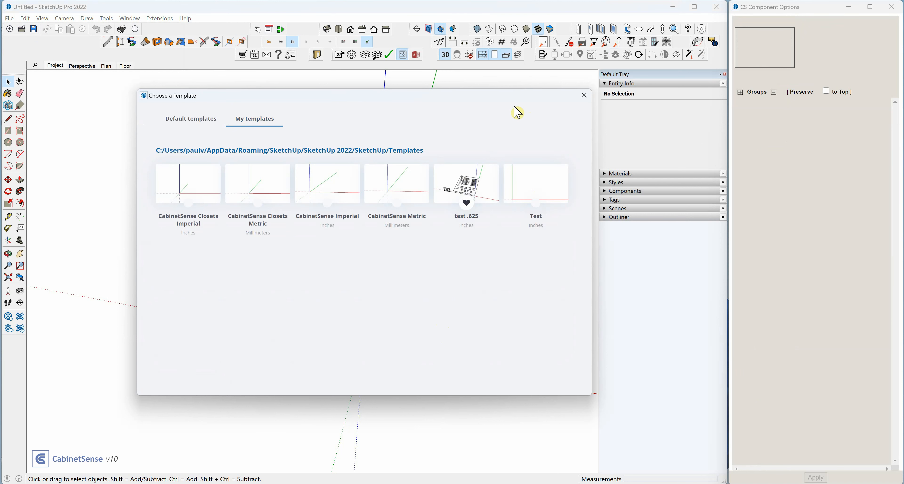
{"action": "left_click", "coordinate": [584, 96]}
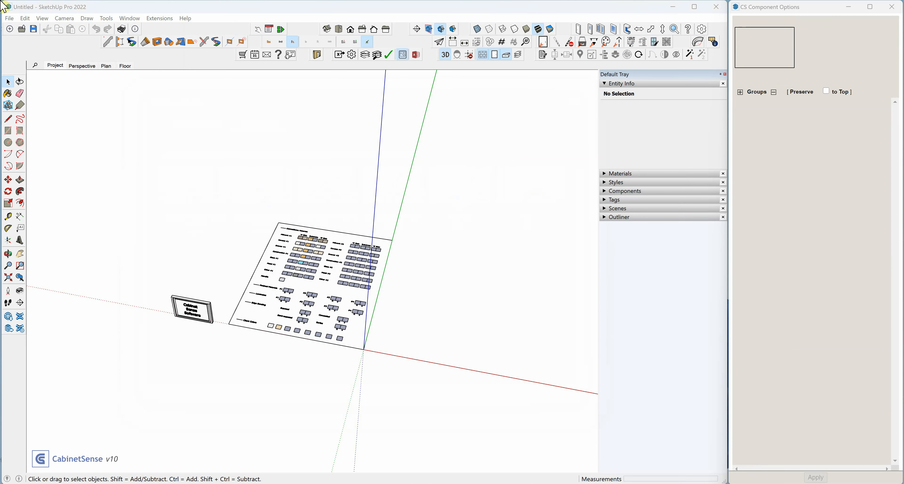